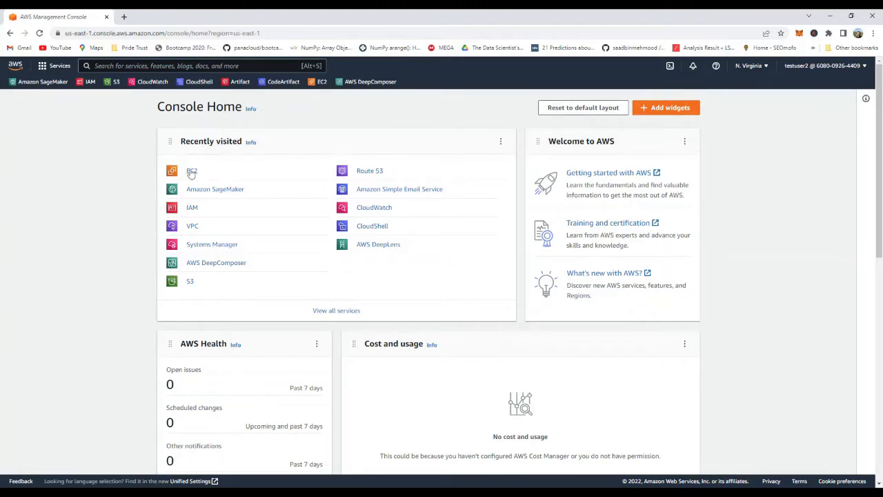
- Start launching a new EC2 instance and name it "My test rdp"
left_click(192, 171)
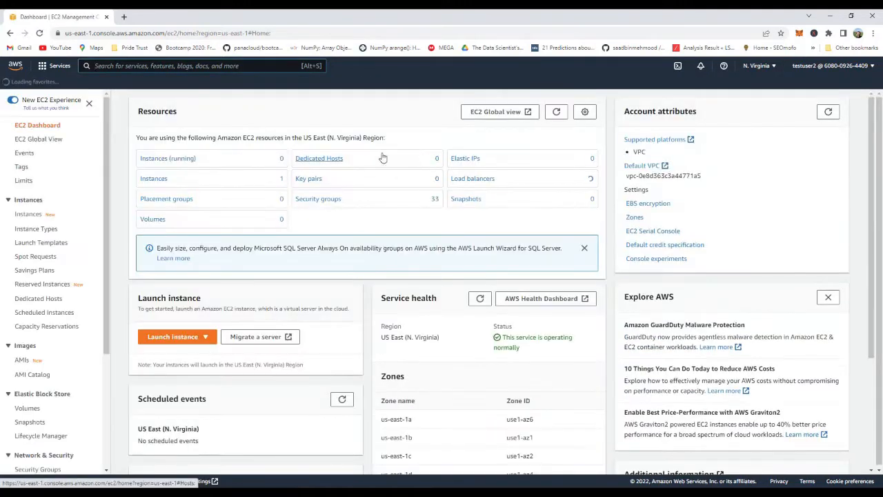
left_click(181, 338)
left_click(182, 353)
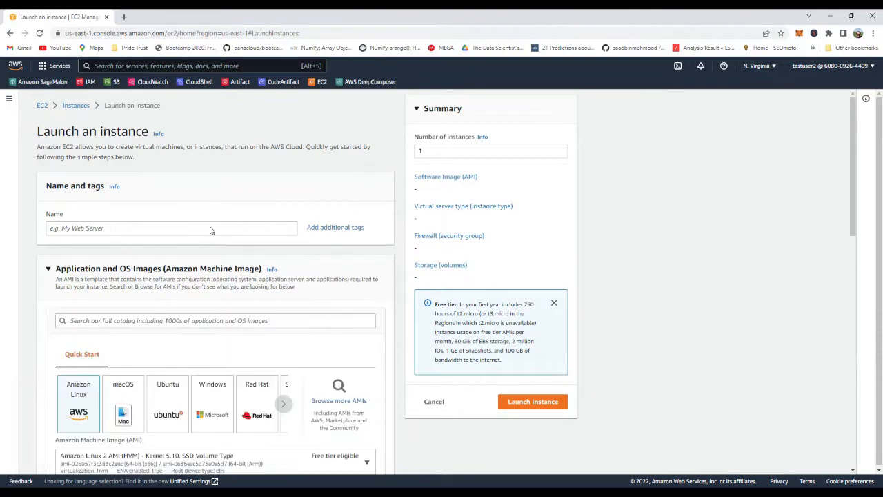
left_click(211, 230)
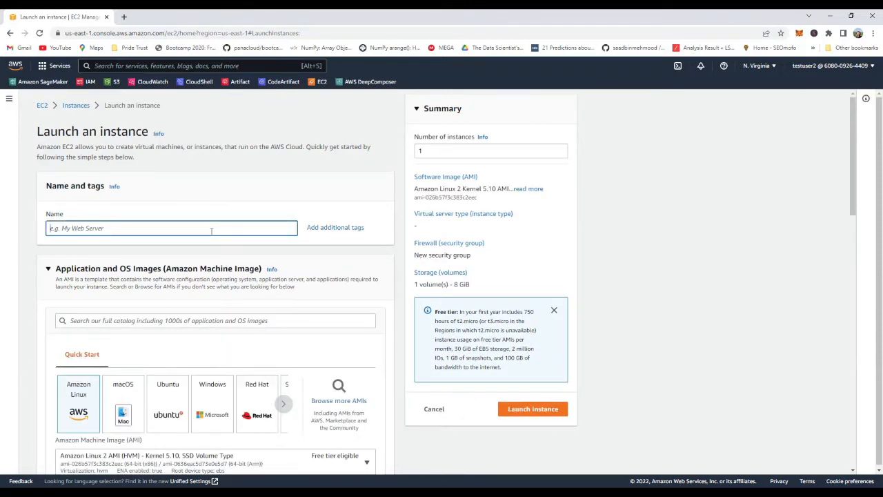
type("My test rdp")
- Choose the Windows quick-start image and set the machine image to Microsoft Windows Server 2019 Base
scroll(211, 231, "down", 2)
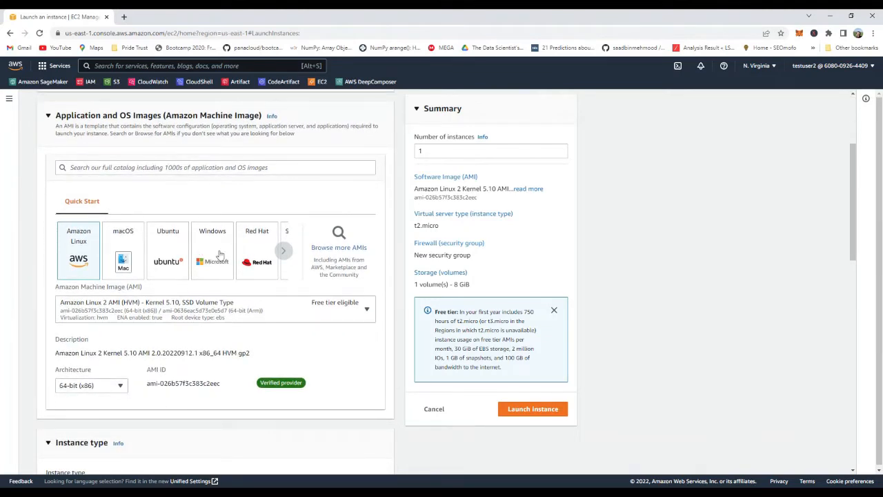
left_click(220, 256)
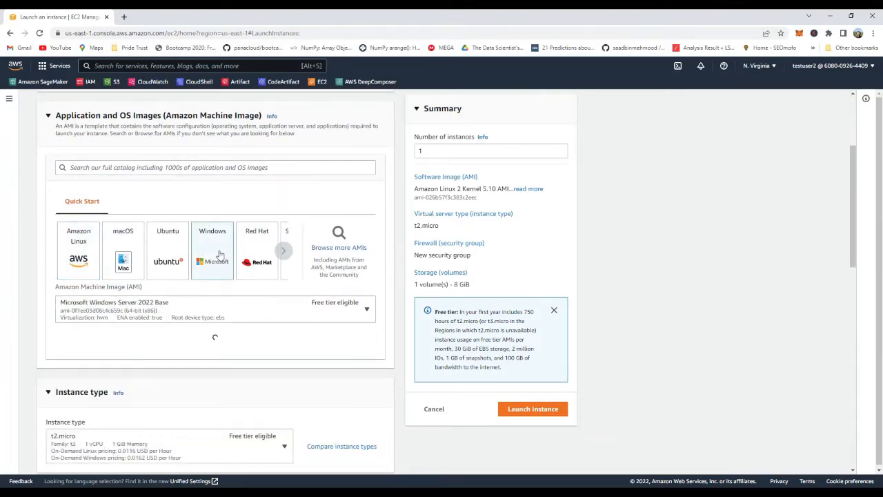
left_click(367, 311)
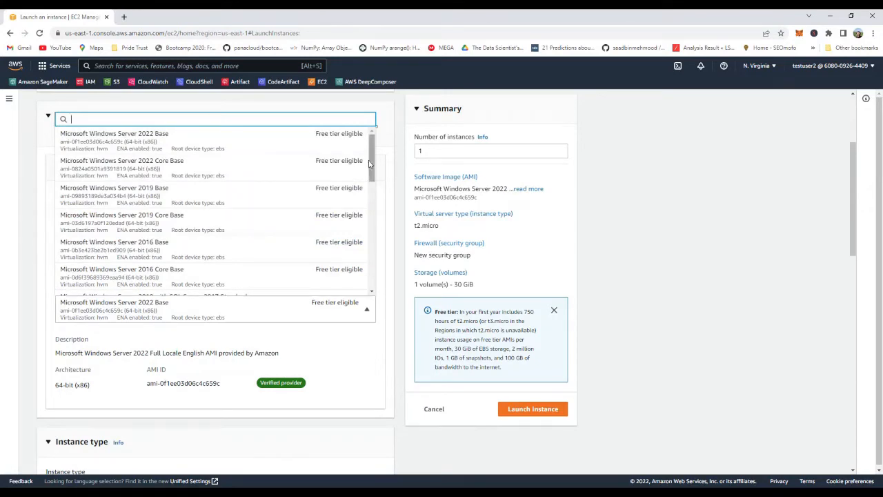
scroll(374, 178, "down", 1)
left_click_drag(375, 178, 370, 282)
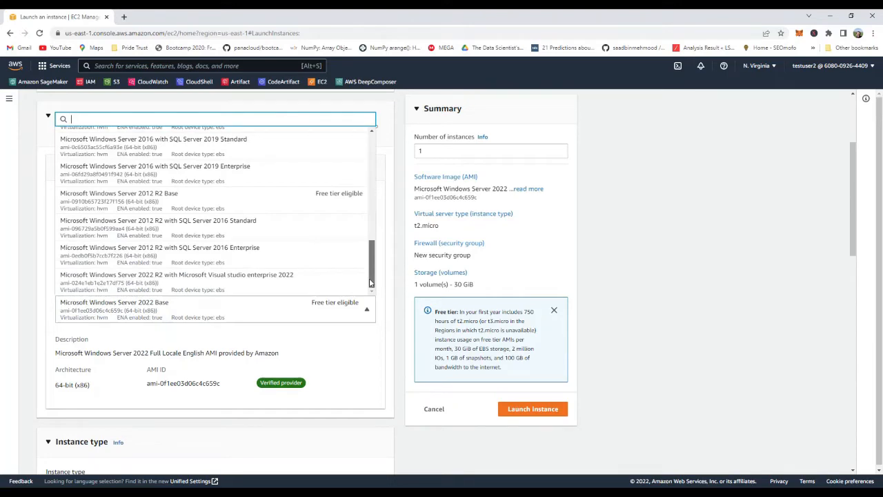
left_click_drag(369, 283, 376, 154)
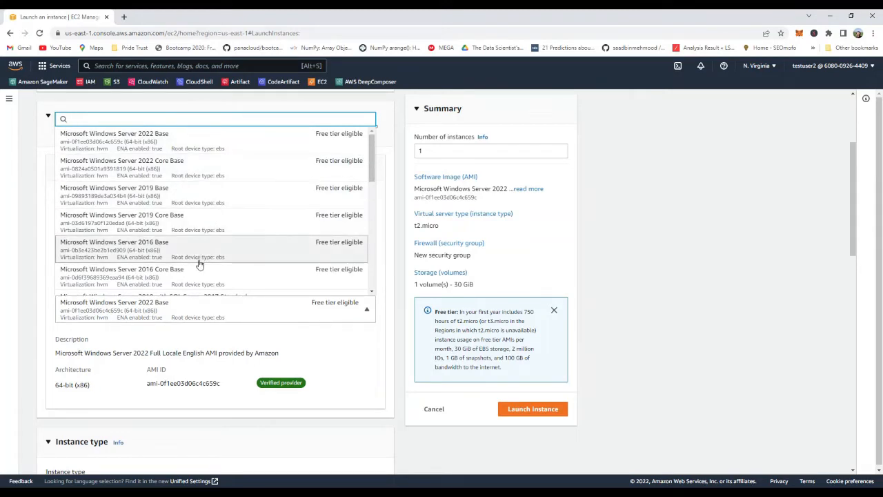
left_click(205, 195)
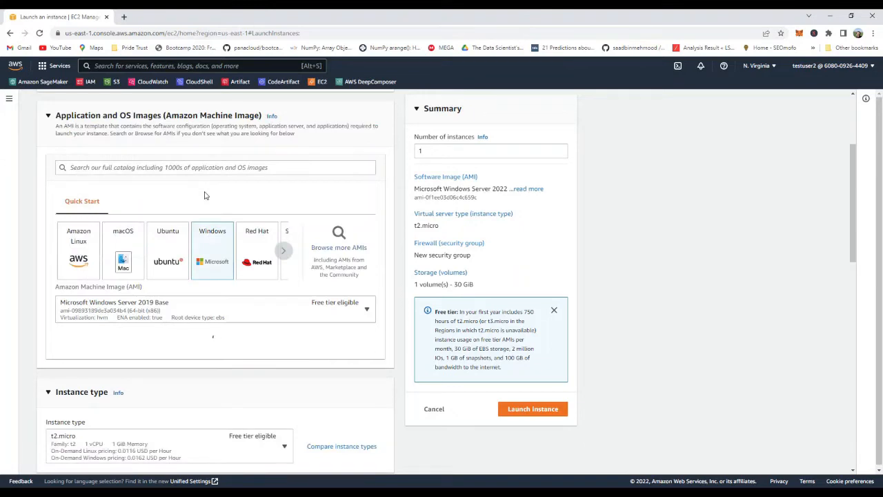
- Look through the available instance types and select the free-tier-eligible t2.micro
scroll(208, 328, "down", 2)
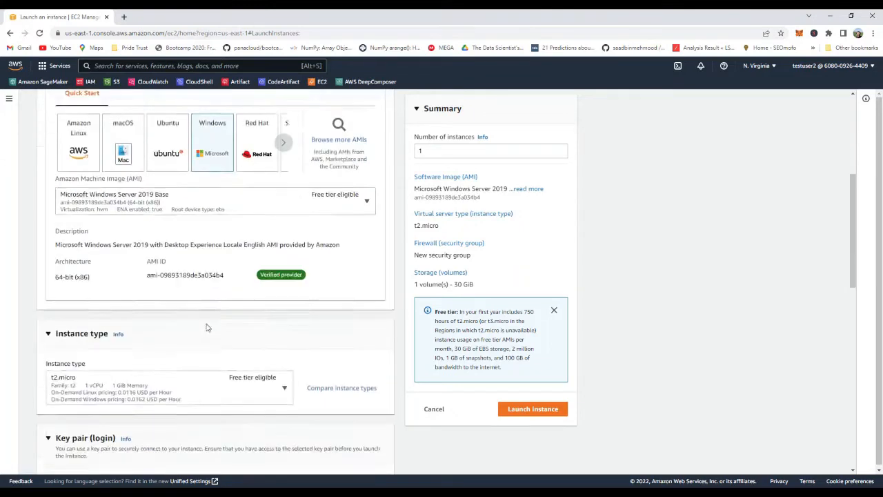
scroll(208, 328, "down", 1)
scroll(160, 269, "down", 2)
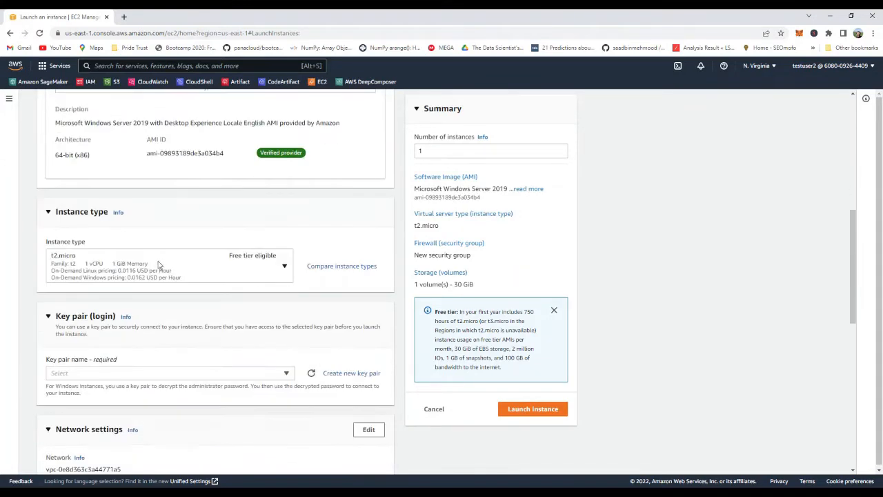
left_click(285, 268)
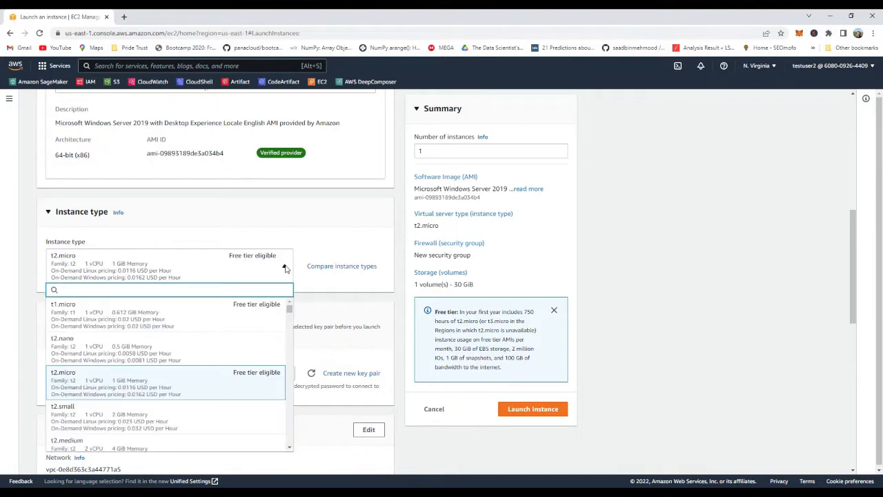
scroll(234, 314, "down", 3)
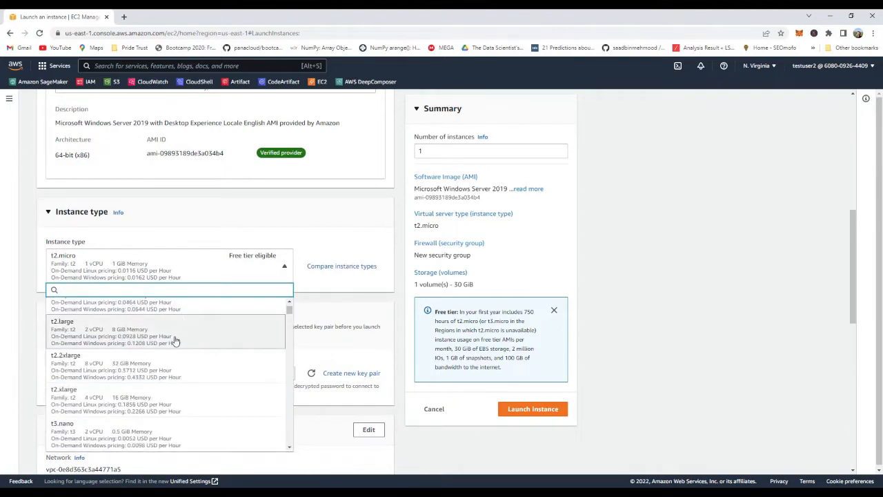
scroll(174, 340, "up", 3)
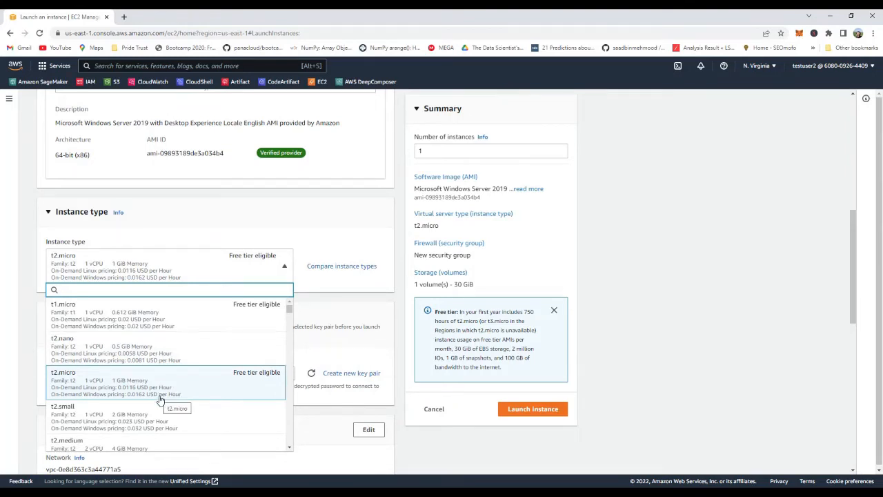
scroll(181, 388, "down", 3)
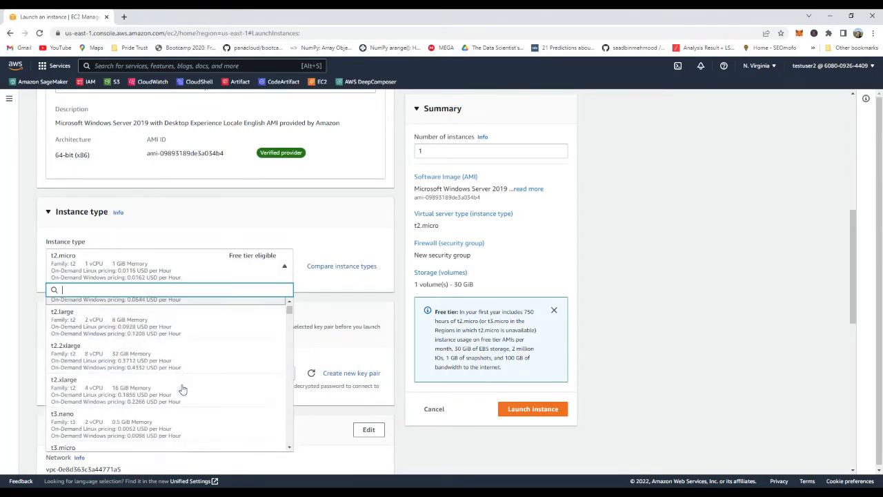
scroll(183, 389, "down", 10)
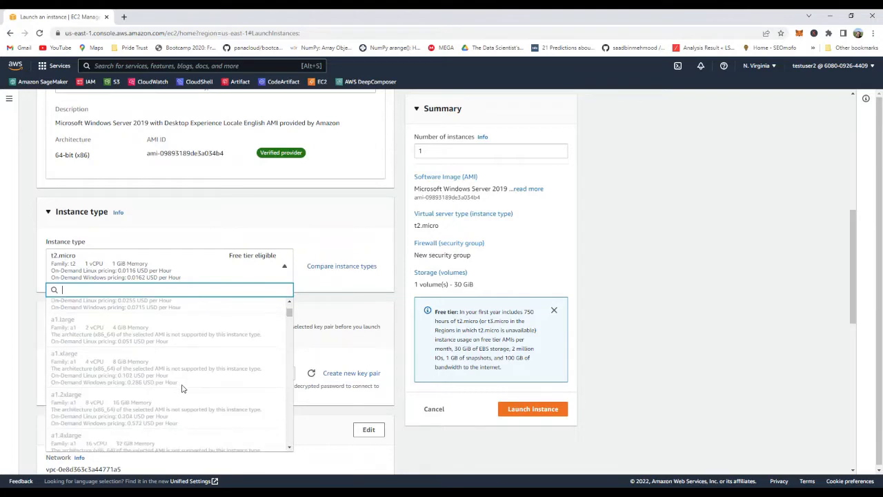
scroll(182, 389, "up", 12)
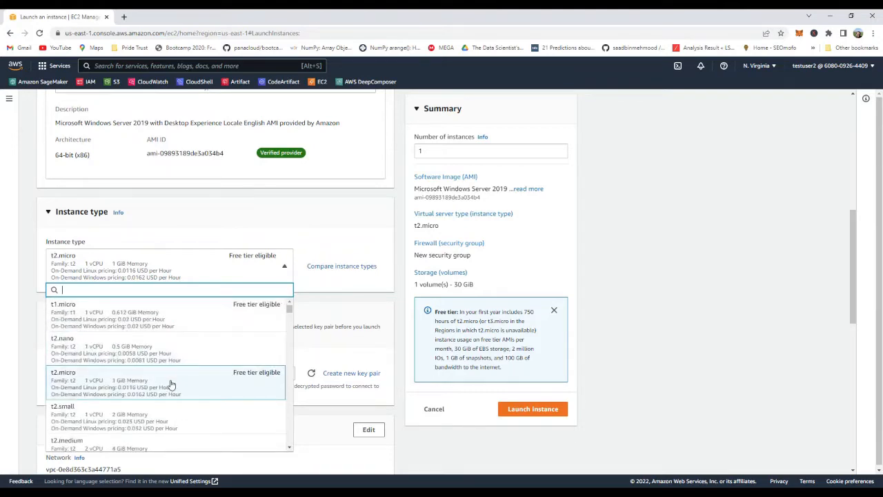
left_click(171, 383)
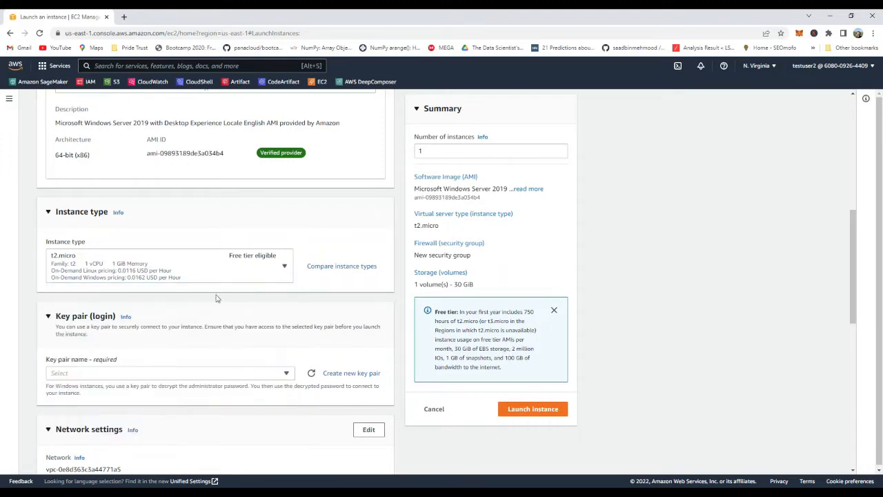
- Create a .pem key pair named "testing rdp" for the instance and save testing rdp.pem in the Desktop's aws folder
scroll(222, 318, "down", 2)
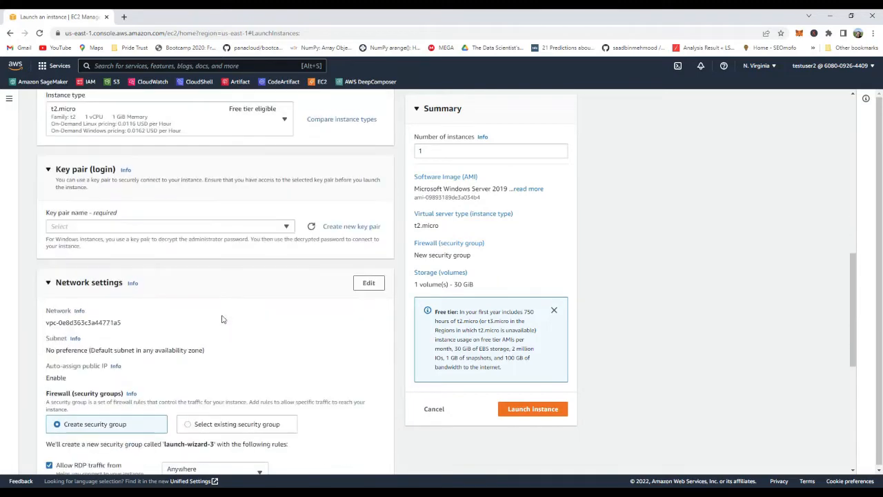
left_click(288, 221)
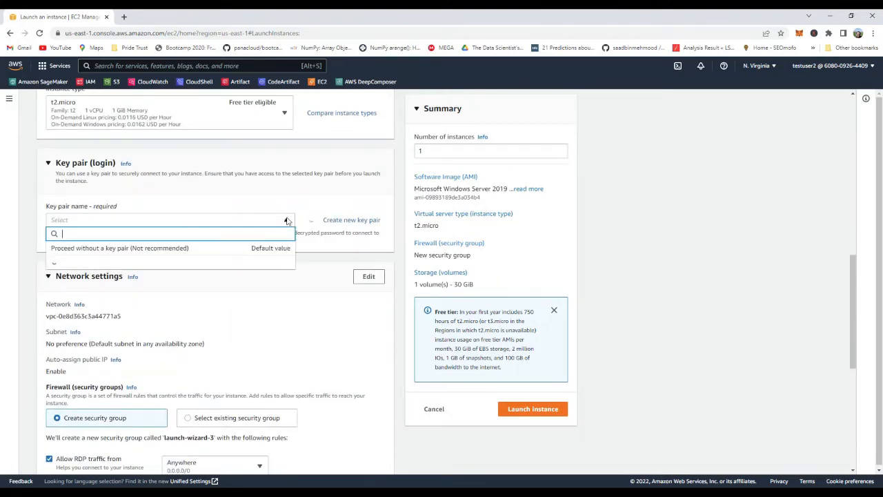
left_click(287, 221)
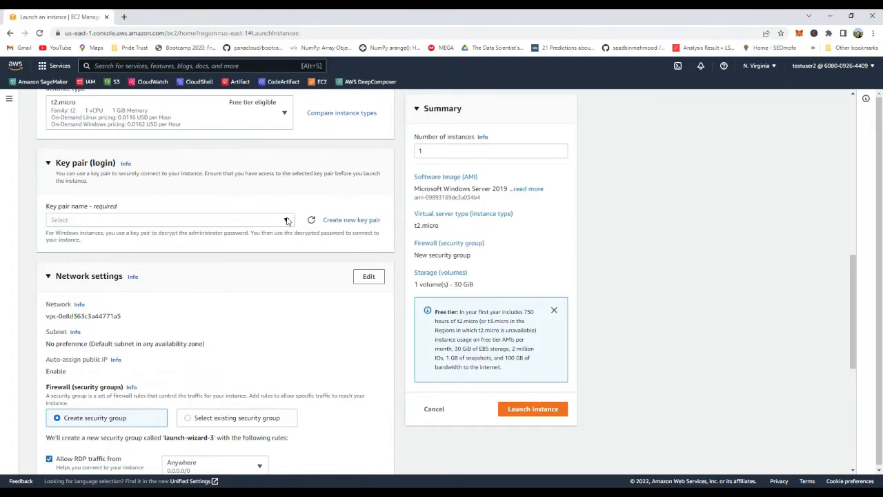
left_click(358, 222)
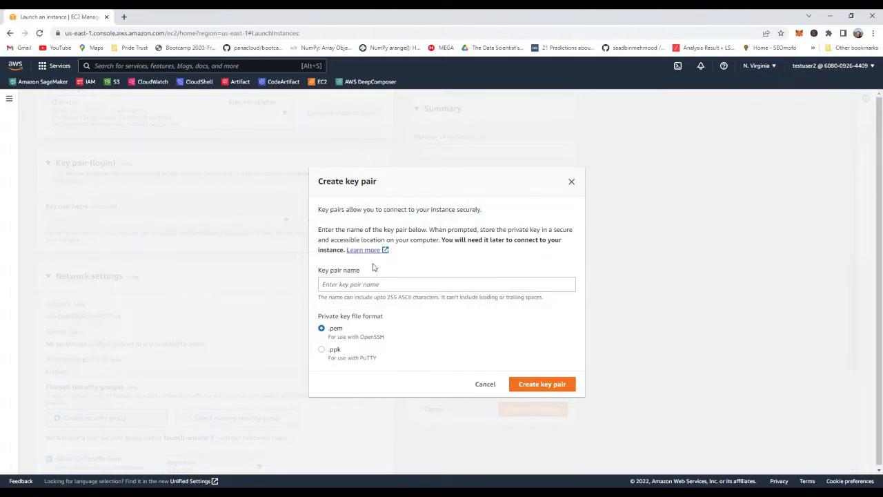
left_click(409, 286)
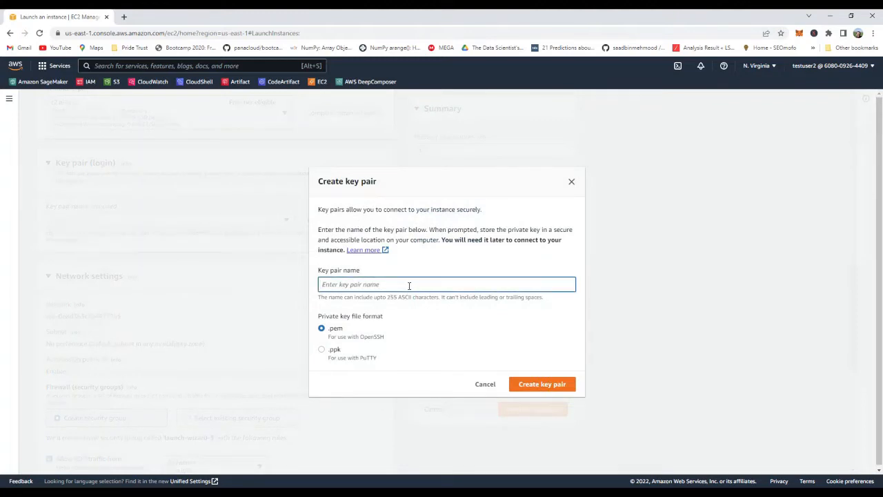
type("resting")
key("BackSpace")
key("ctrl+a")
key("BackSpace")
type("testing r")
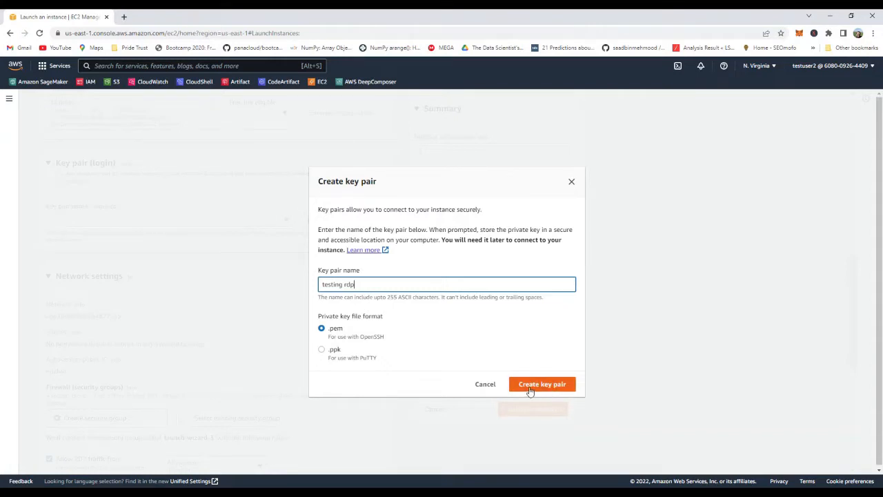
left_click(536, 389)
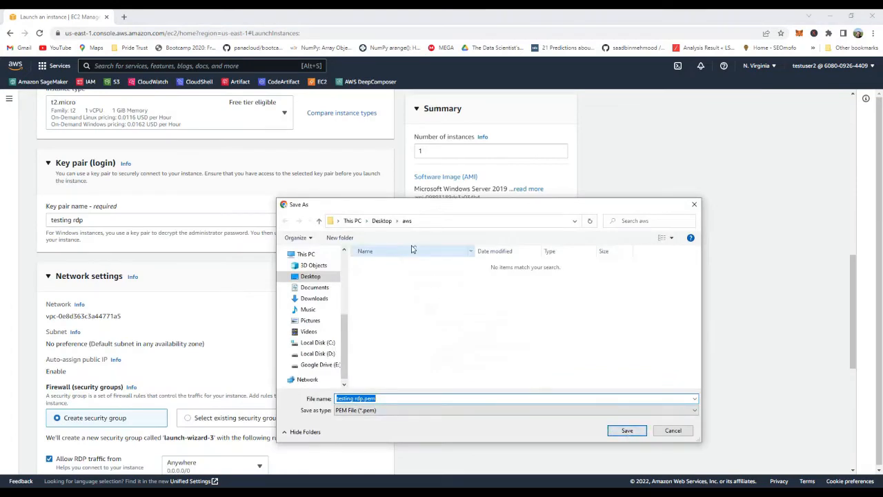
left_click(627, 431)
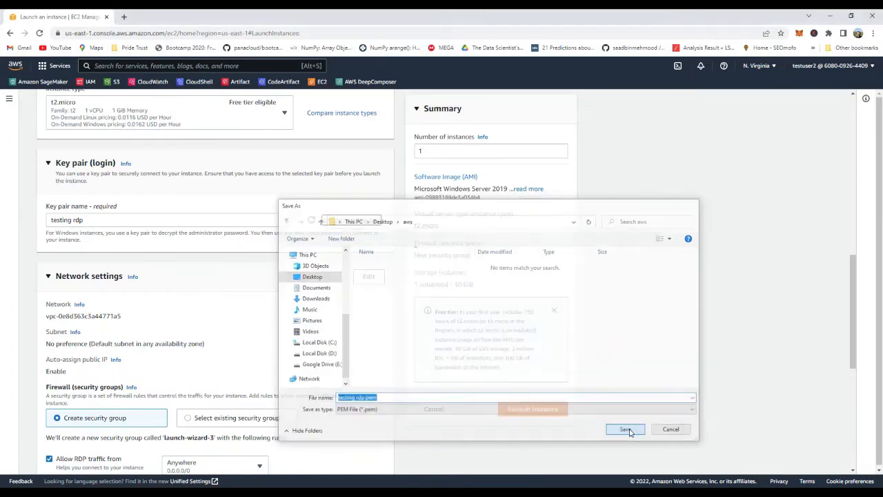
- Use an existing security group for the instance's firewall and select launch-wizard-1
scroll(229, 343, "down", 2)
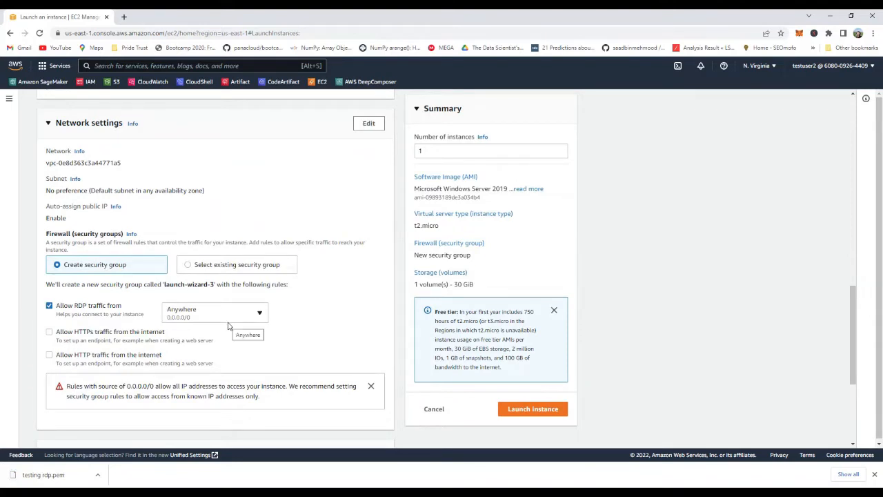
scroll(229, 326, "down", 1)
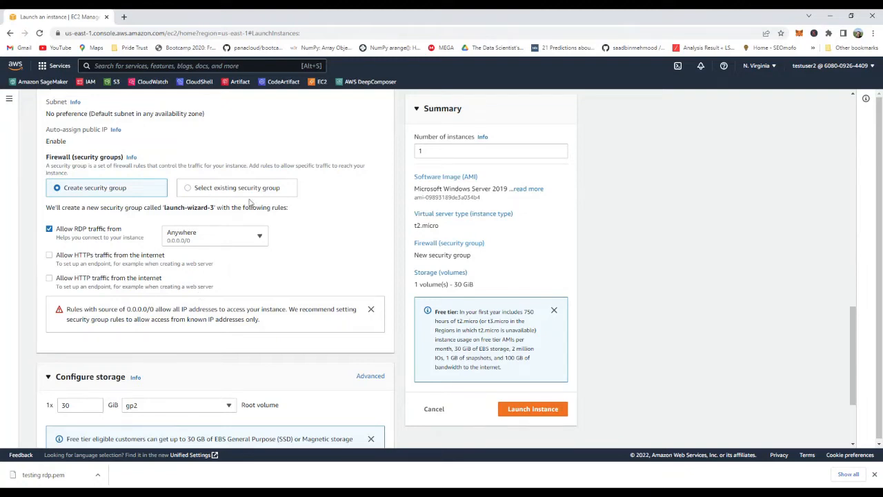
left_click(211, 192)
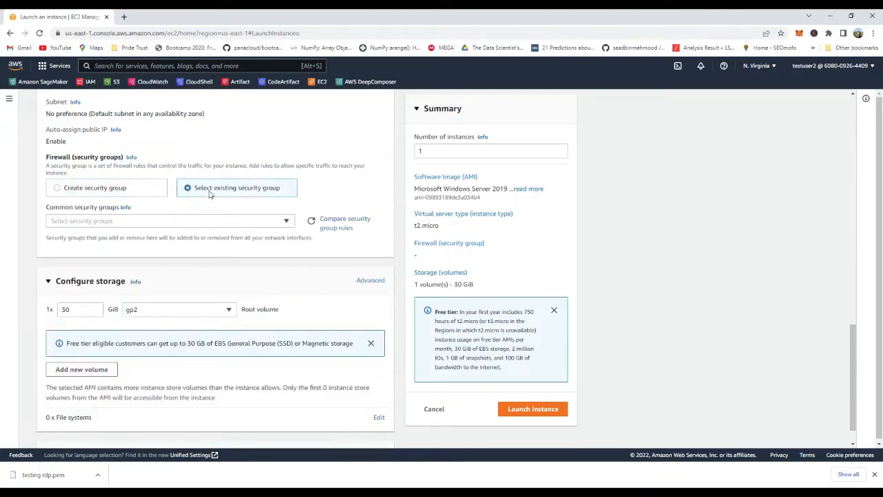
left_click(285, 221)
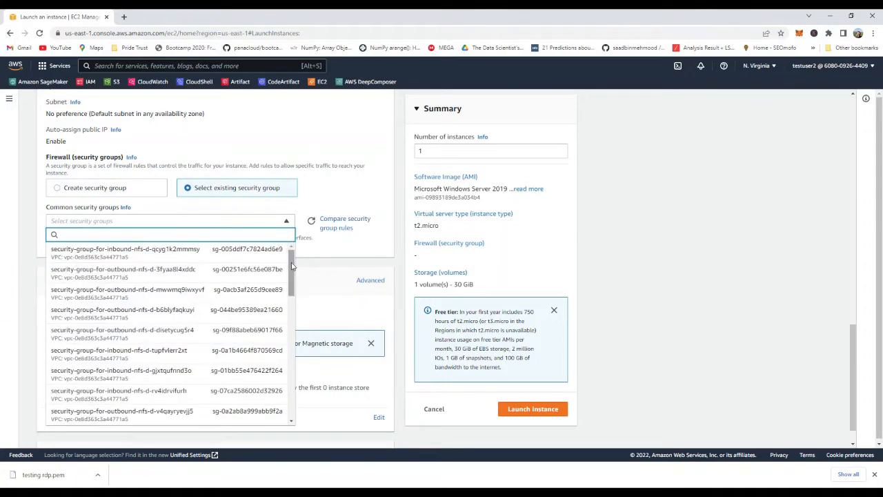
left_click_drag(294, 273, 291, 388)
left_click(104, 310)
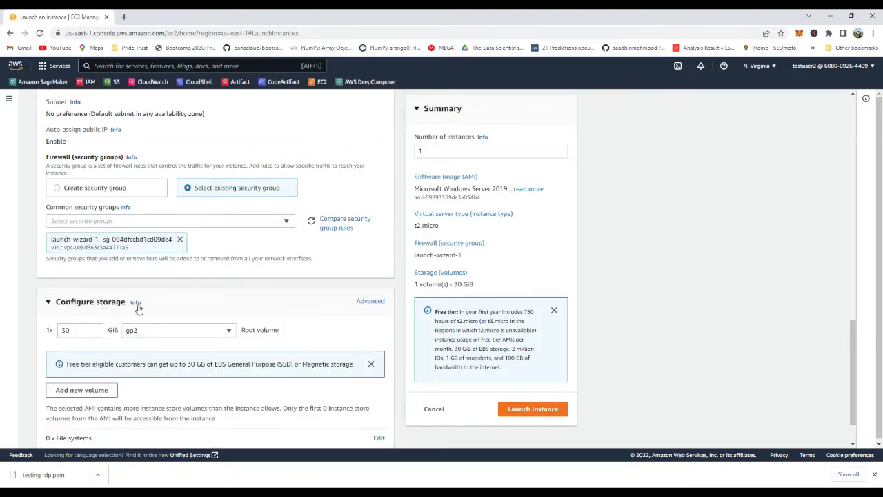
- Review the storage configuration and the volume types offered for the root volume
scroll(138, 311, "down", 1)
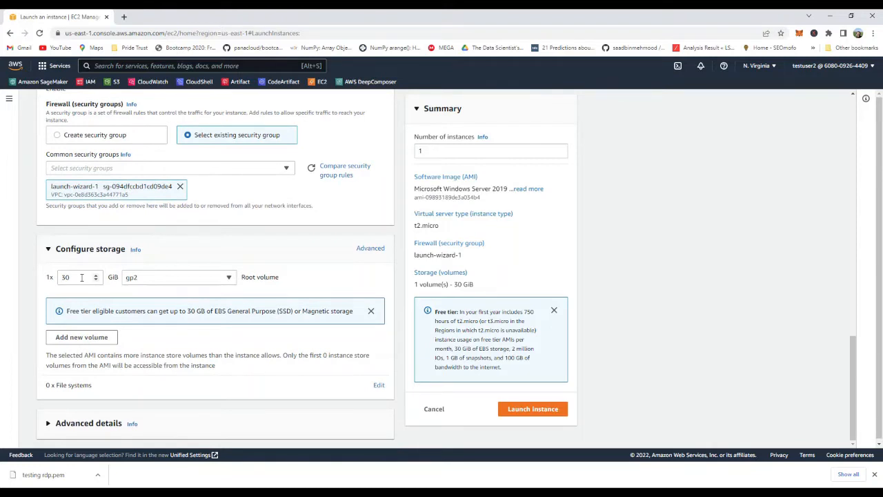
scroll(82, 277, "down", 1)
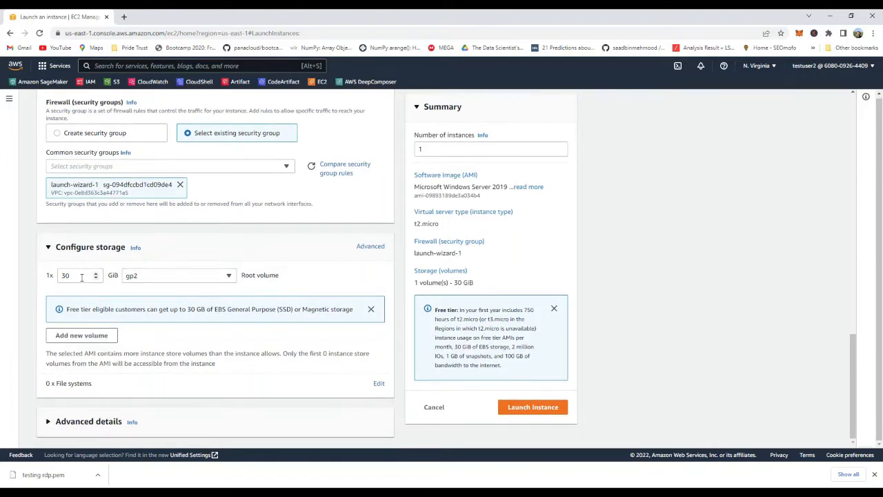
left_click(228, 277)
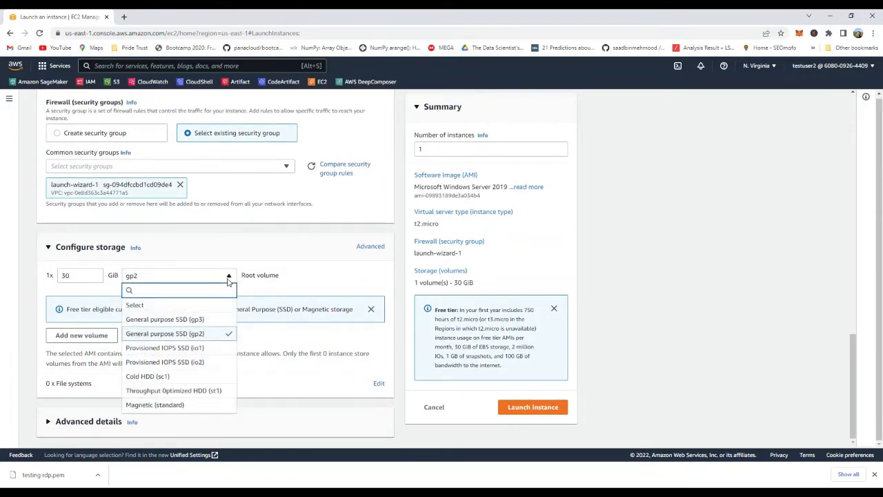
left_click(228, 279)
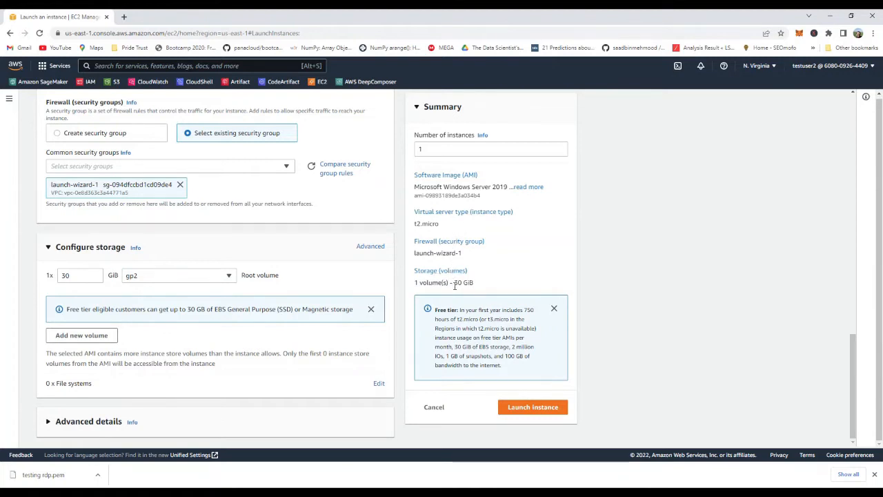
- Launch the configured instance and refresh the list of all instances to check the state of My test rdp
left_click(522, 408)
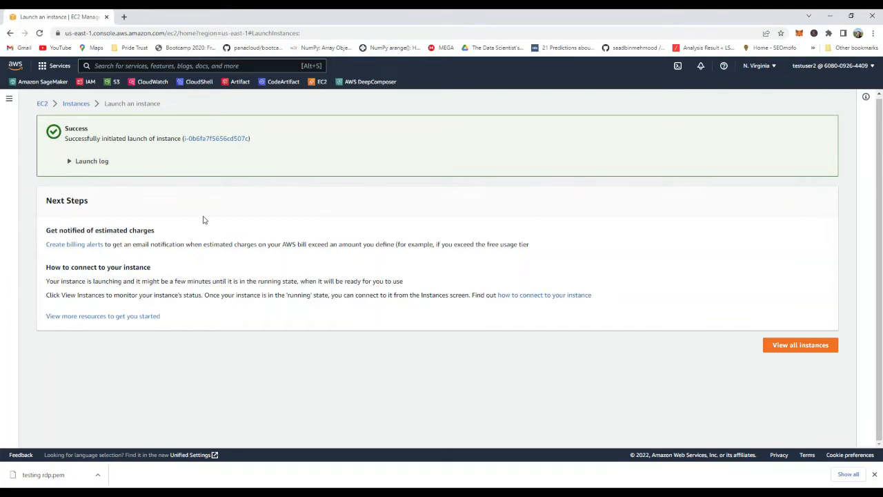
left_click(794, 344)
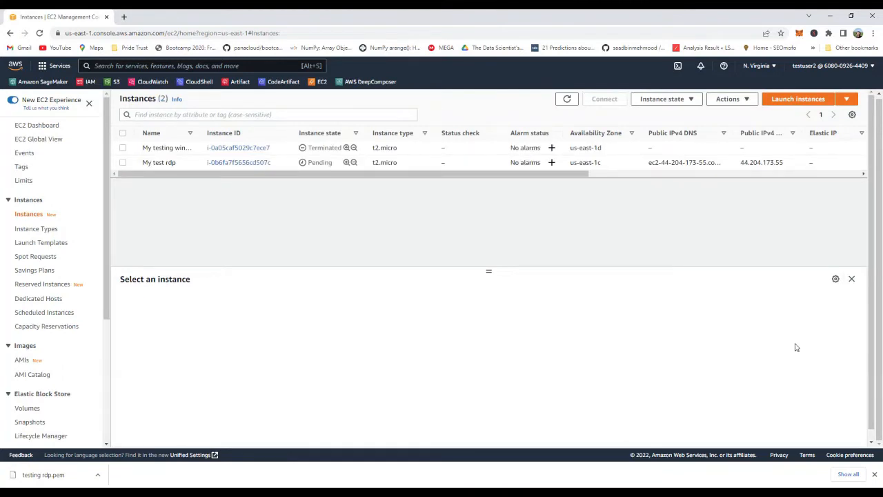
left_click(566, 99)
left_click(567, 100)
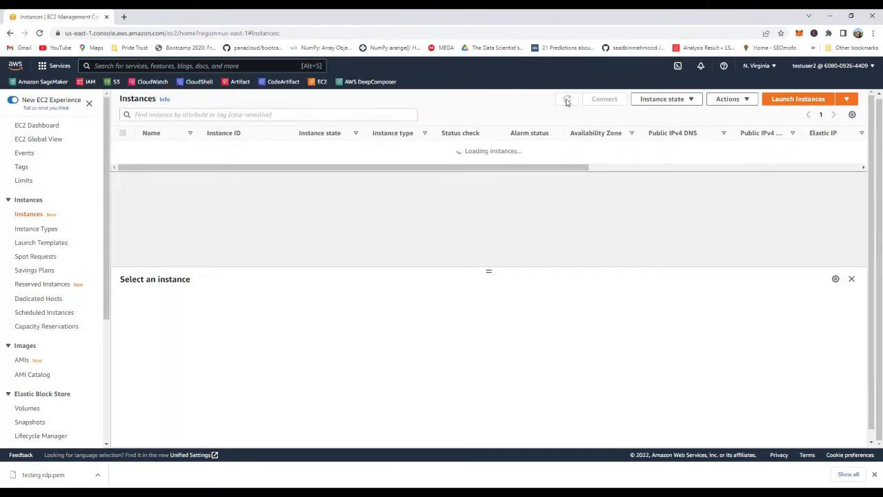
left_click(567, 100)
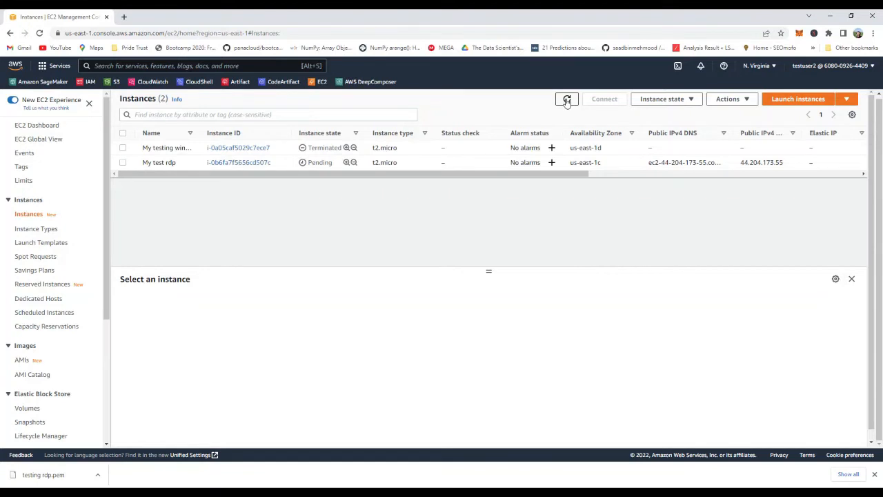
left_click(567, 100)
left_click(566, 100)
- Examine the My test rdp instance's summary and details, rechecking its state in the refreshed instance list
left_click(253, 164)
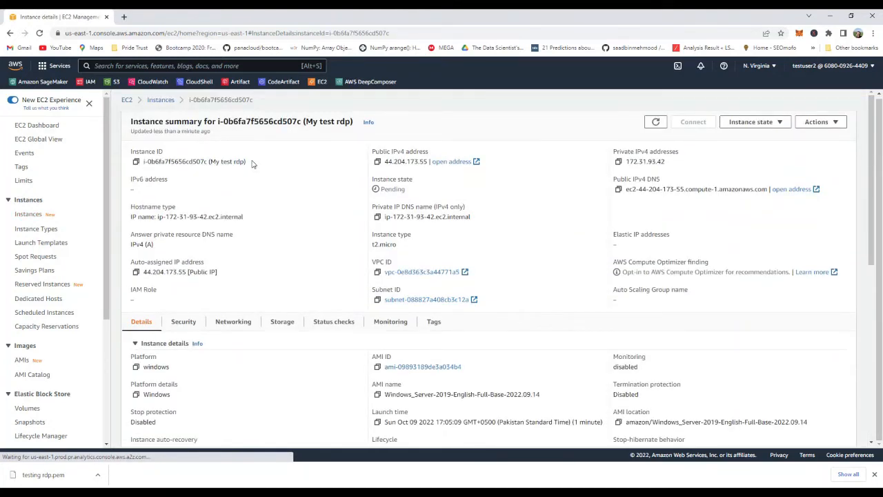
scroll(268, 249, "down", 5)
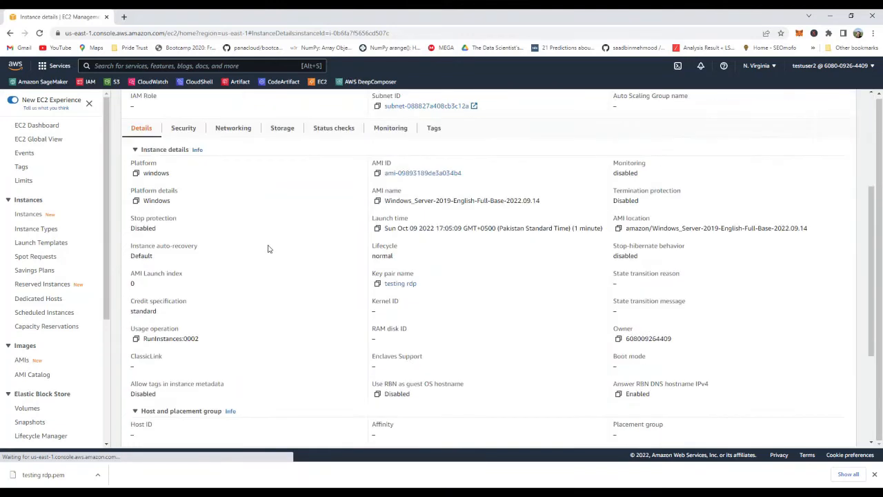
scroll(269, 248, "up", 3)
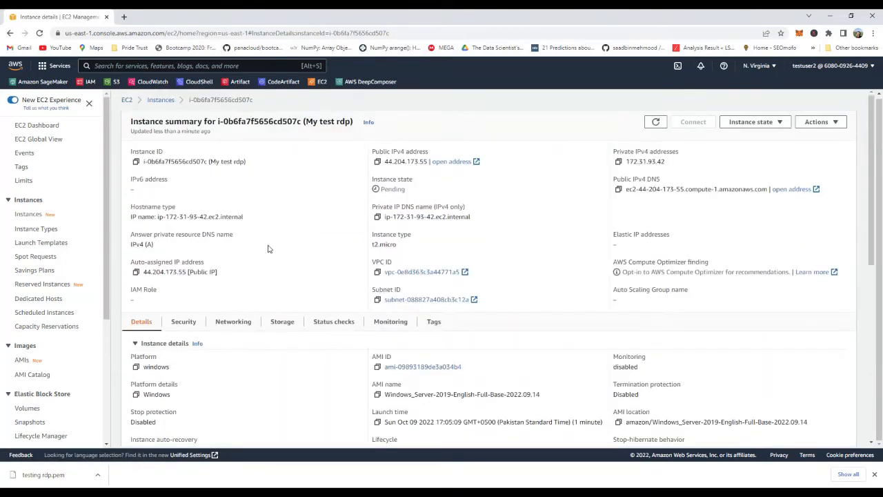
left_click(160, 100)
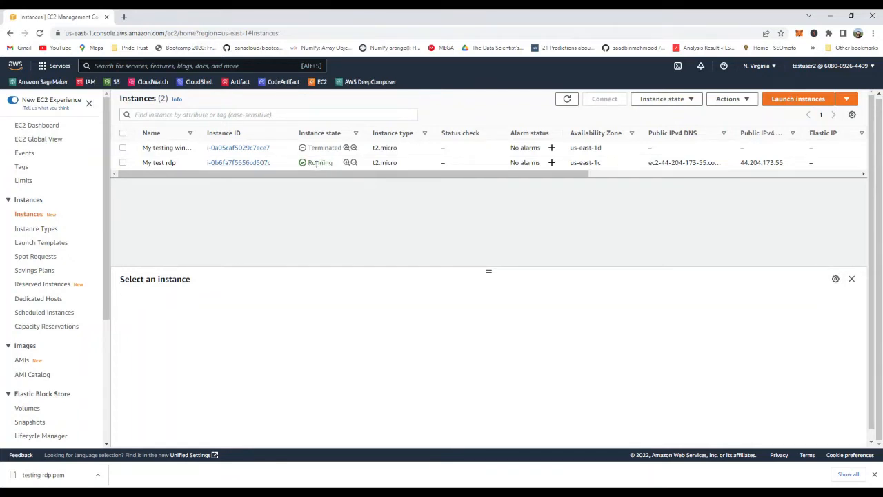
left_click(565, 100)
left_click(233, 163)
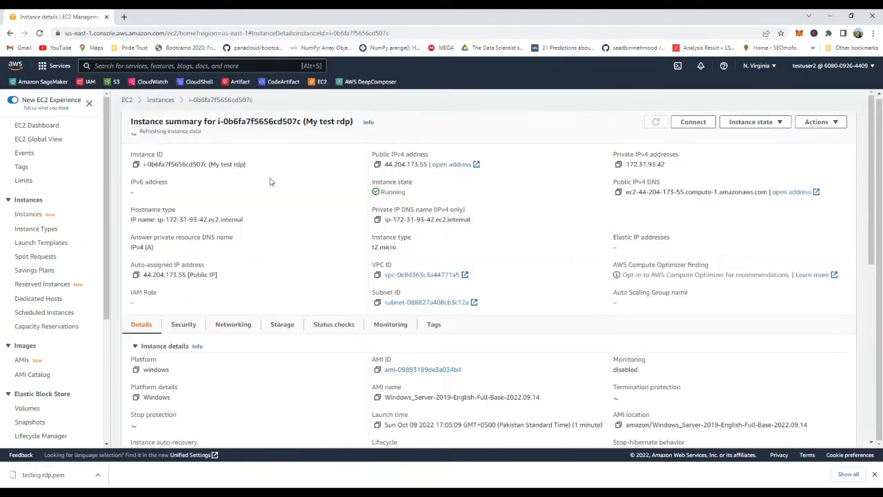
scroll(293, 235, "down", 3)
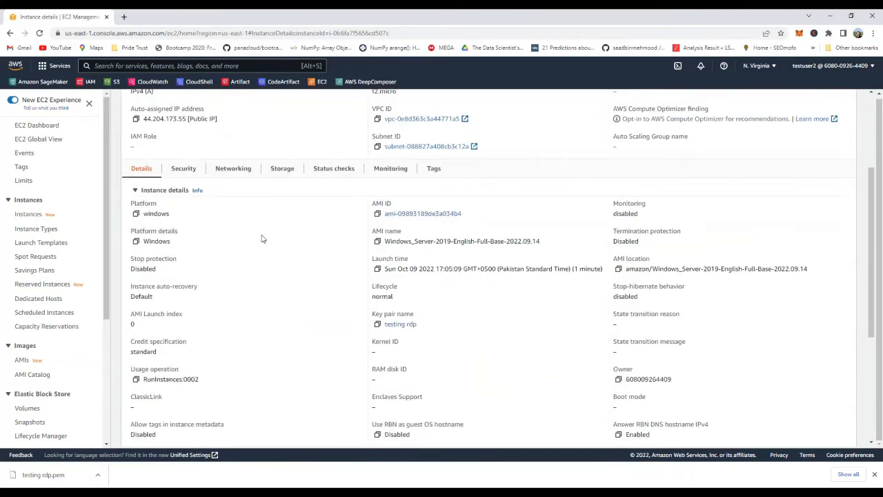
scroll(157, 181, "up", 1)
scroll(157, 181, "up", 2)
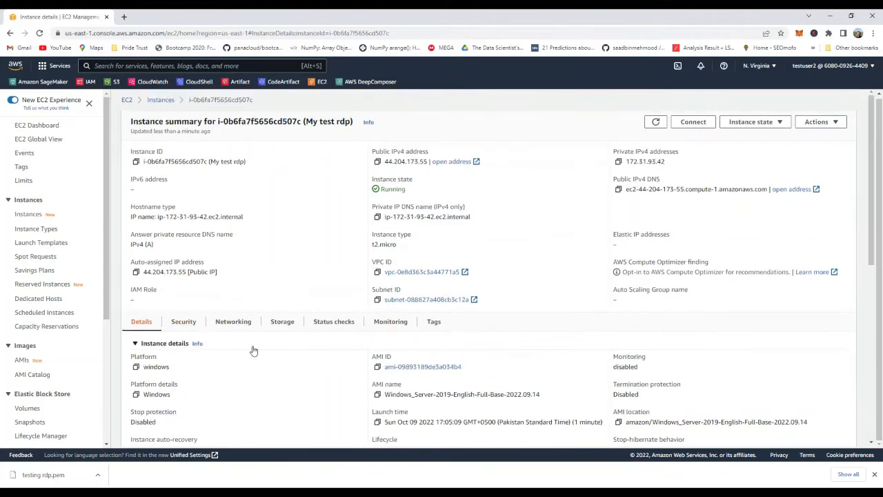
- Open the RDP client connection options for My test rdp and read the port requirement for connecting
left_click(689, 123)
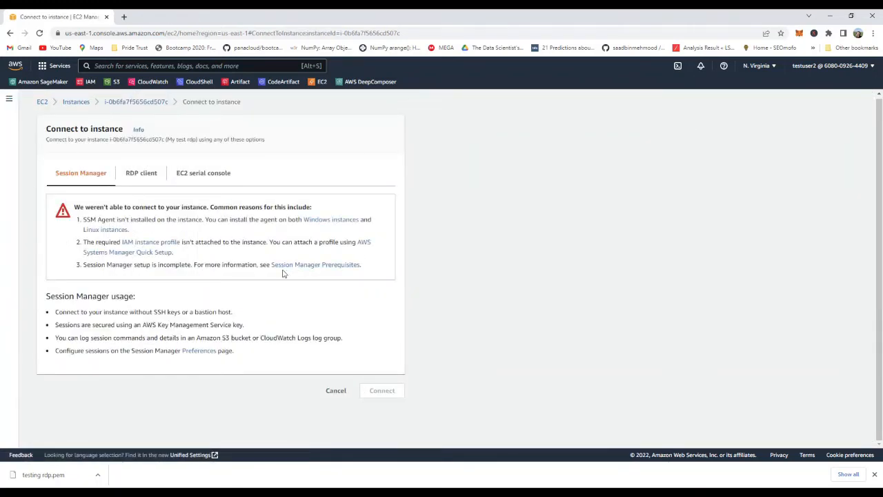
left_click(147, 179)
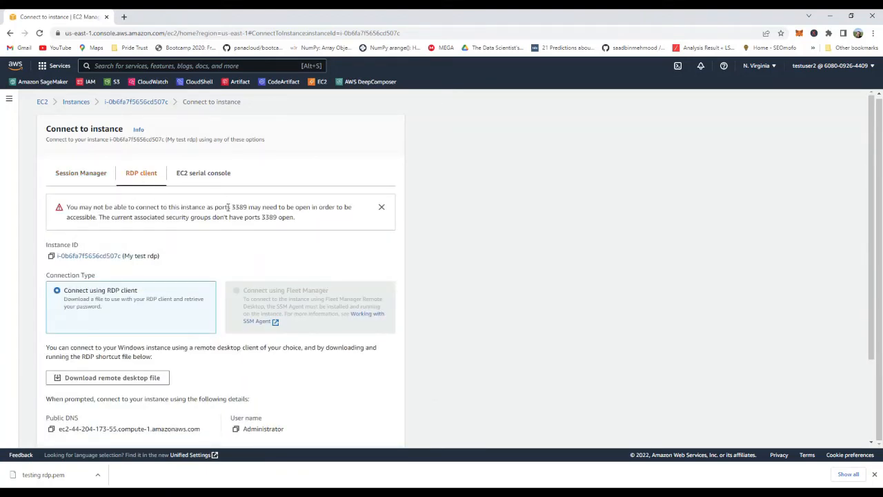
left_click_drag(230, 207, 255, 206)
left_click_drag(98, 217, 287, 215)
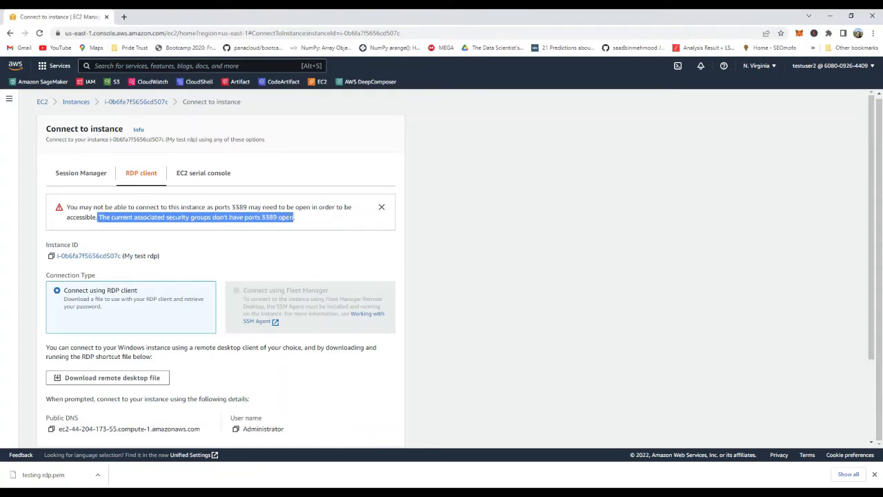
left_click(285, 218)
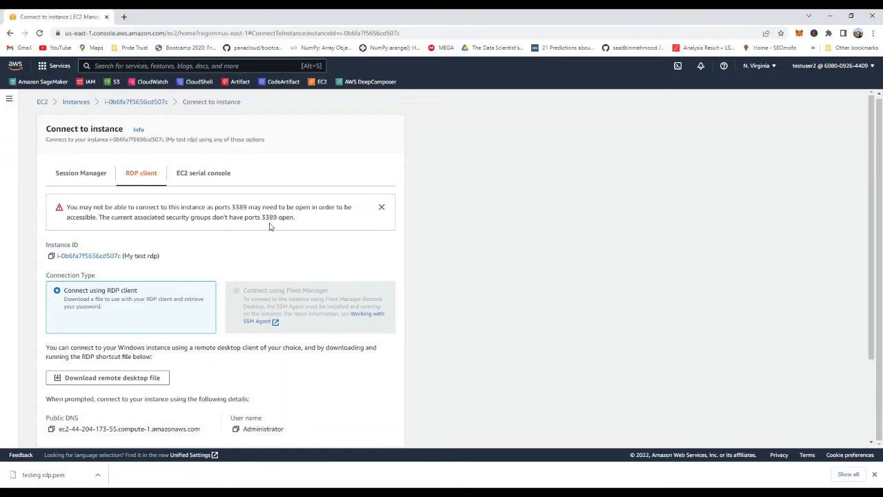
- Open the launch-wizard-1 security group from the My test rdp instance's security details and view its inbound rules
left_click(153, 102)
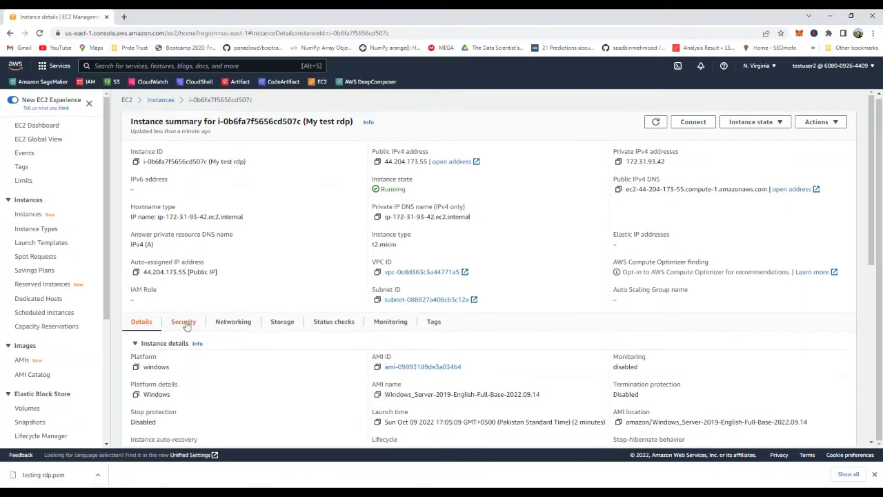
left_click(184, 324)
scroll(187, 325, "down", 2)
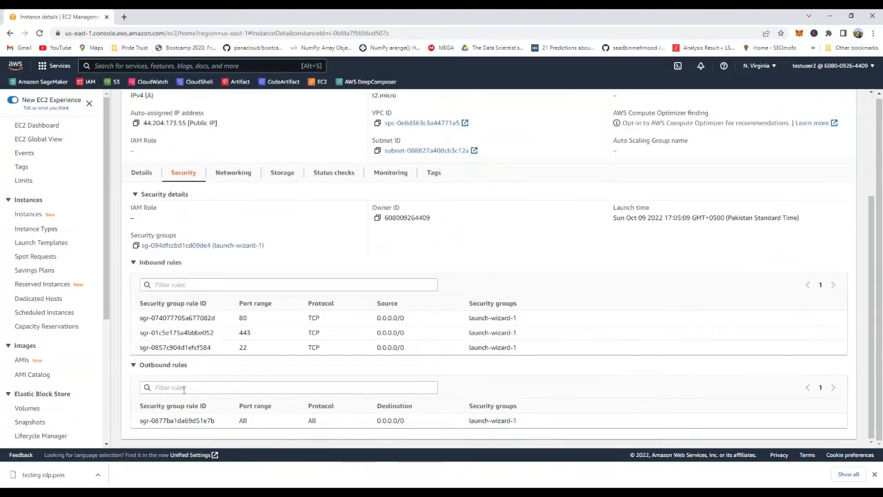
left_click(217, 245)
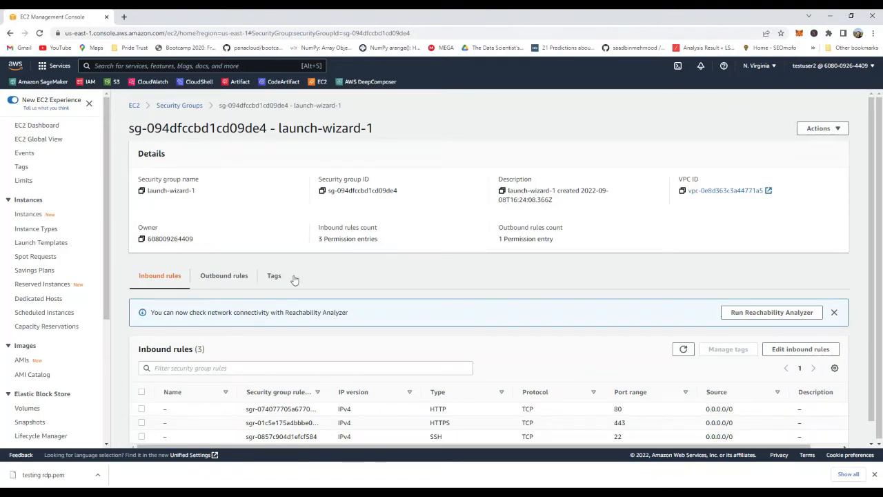
scroll(526, 336, "down", 1)
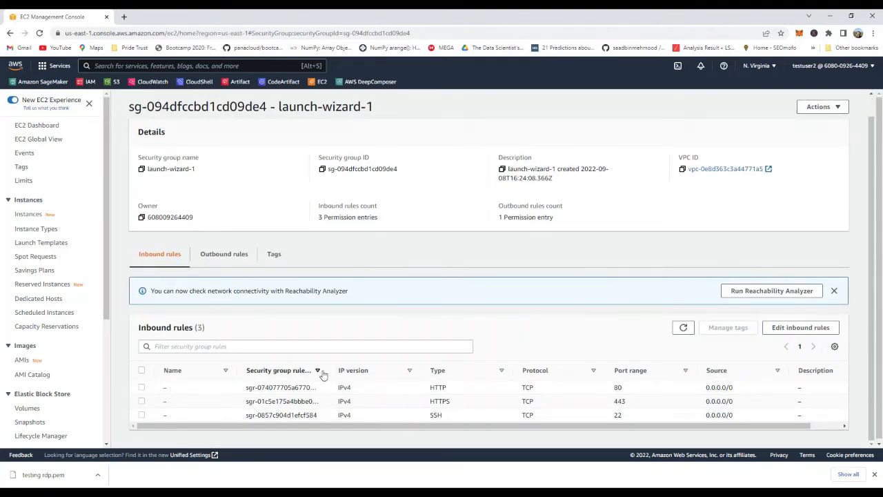
- Add an inbound rule of type RDP to launch-wizard-1 with Anywhere-IPv4 as the source
left_click(801, 328)
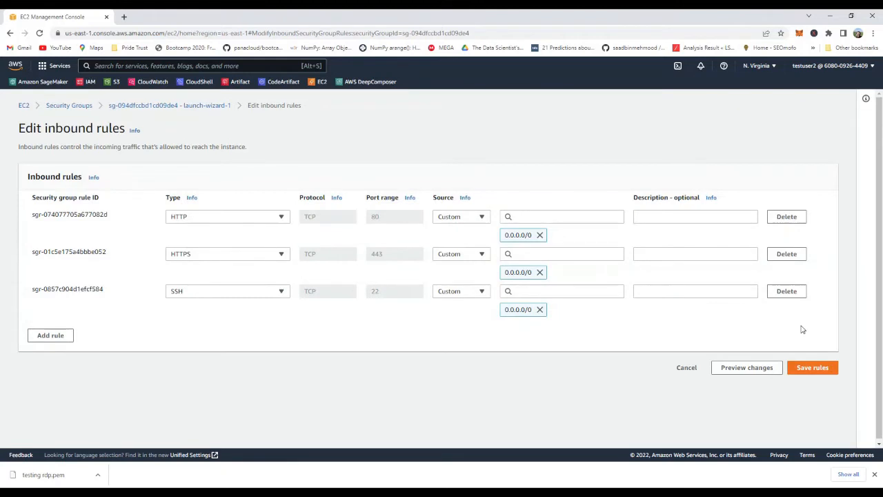
left_click(50, 337)
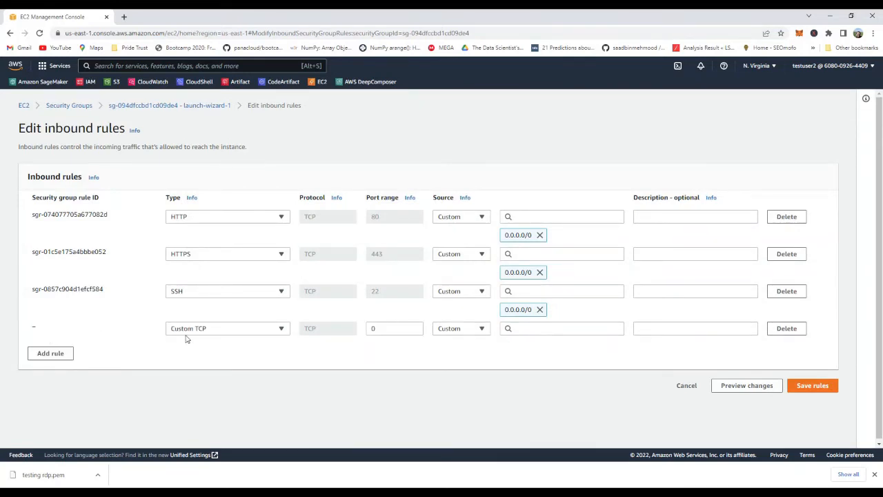
left_click(280, 331)
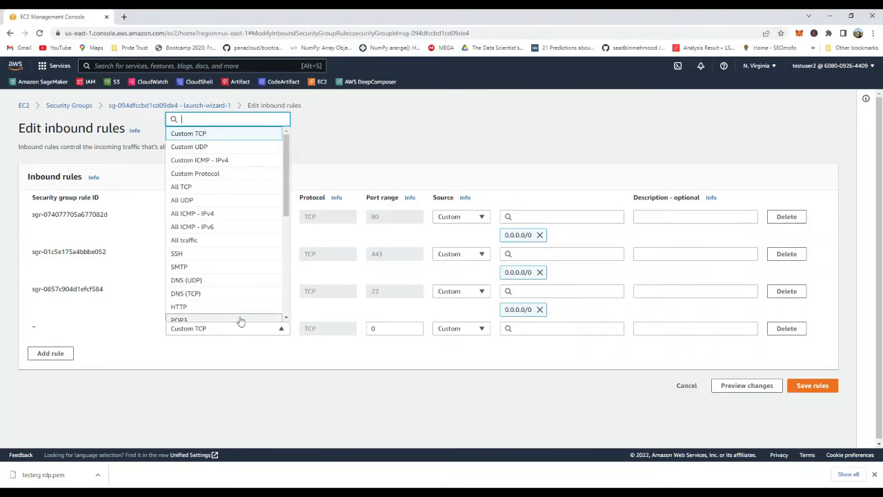
scroll(241, 297, "down", 2)
scroll(234, 276, "down", 2)
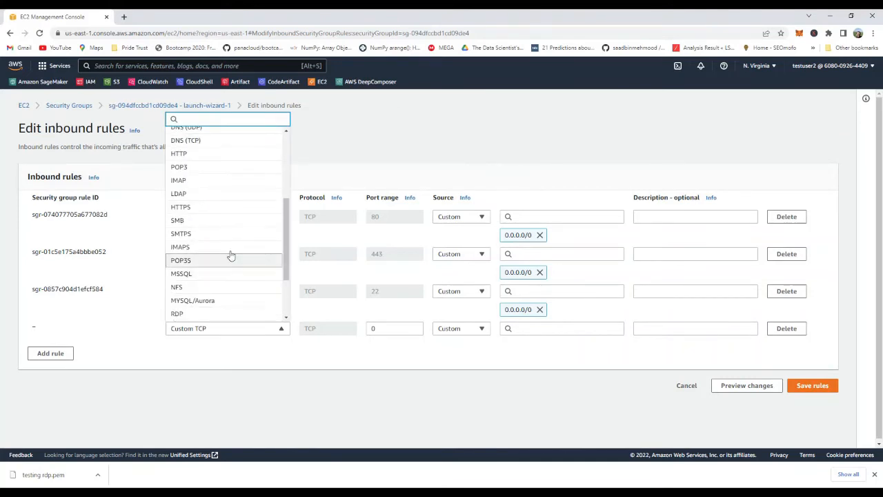
scroll(229, 273, "down", 3)
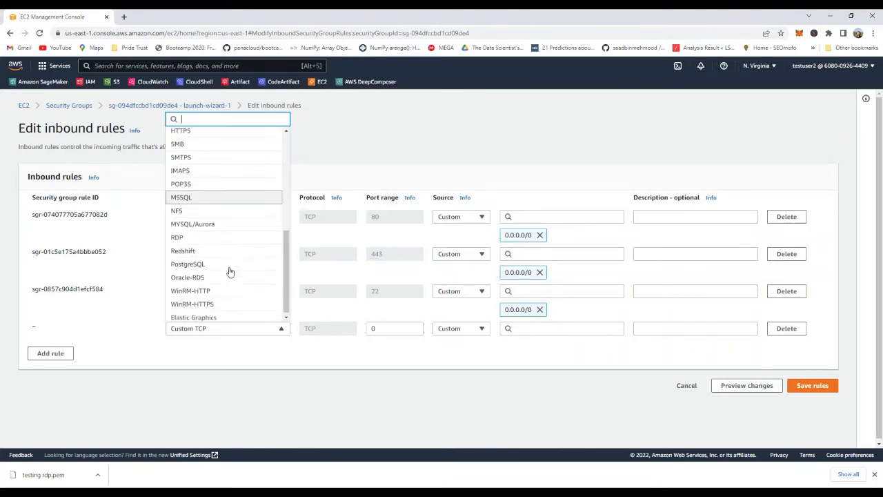
left_click(207, 237)
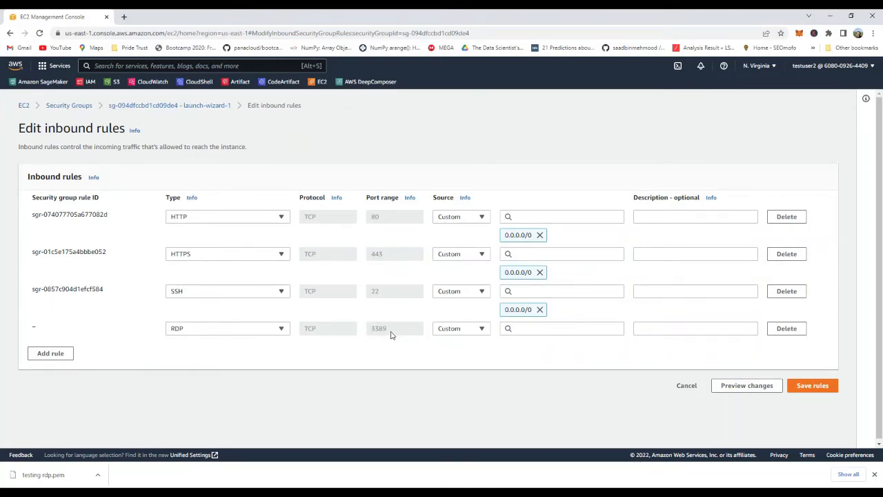
left_click(481, 328)
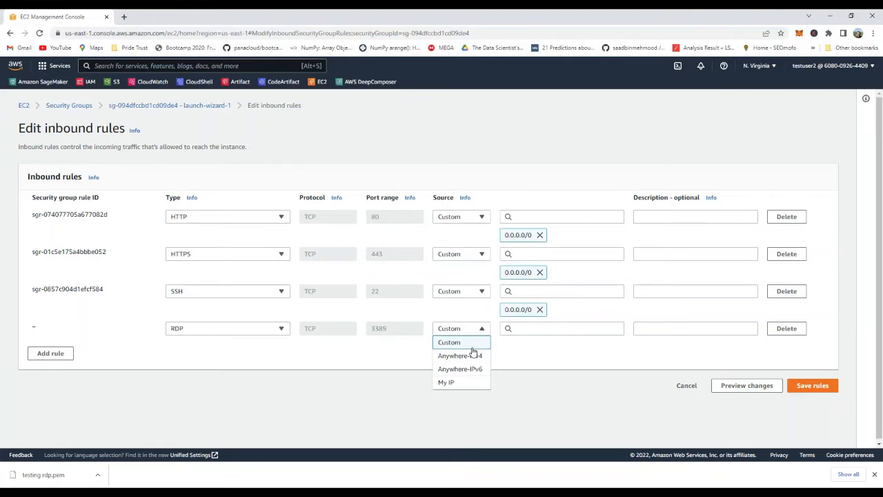
left_click(471, 355)
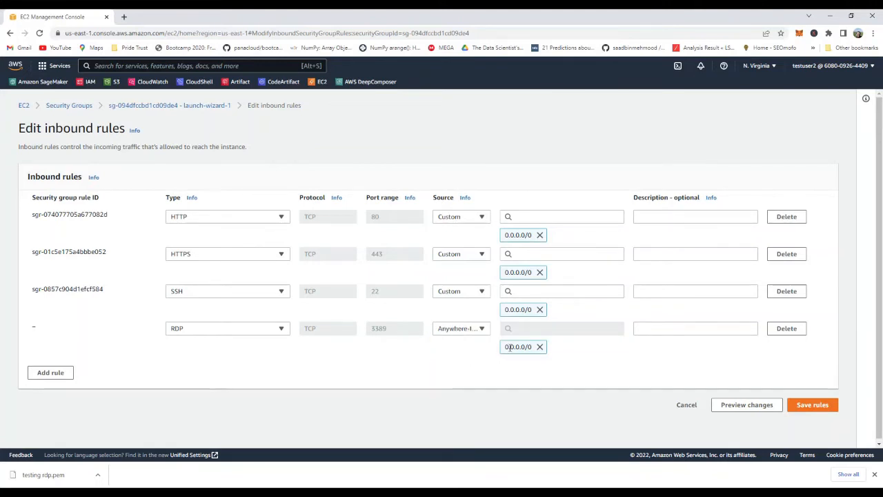
- Delete the HTTP, HTTPS and SSH inbound rules and save the security group's rules
left_click(787, 217)
left_click(787, 217)
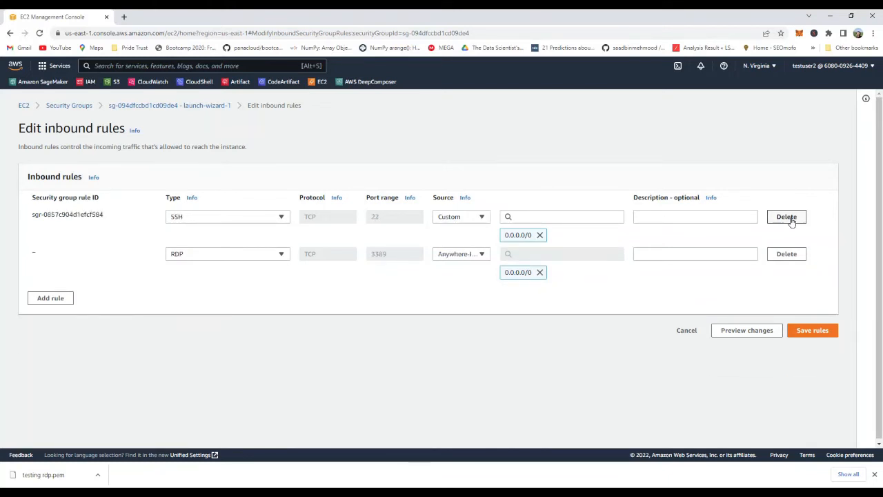
left_click(791, 220)
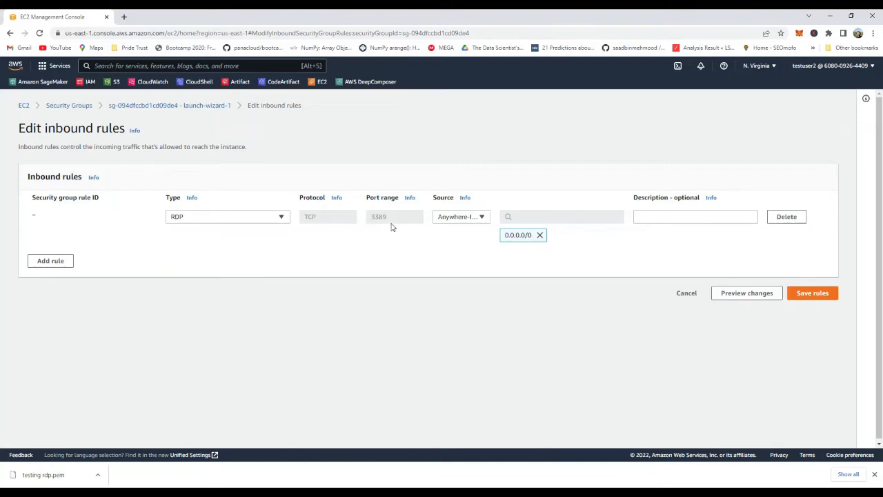
left_click(810, 295)
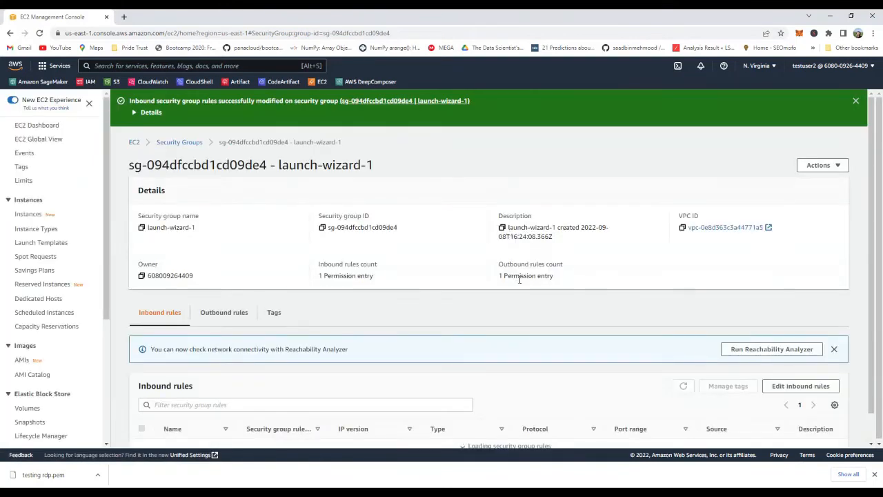
scroll(493, 285, "down", 1)
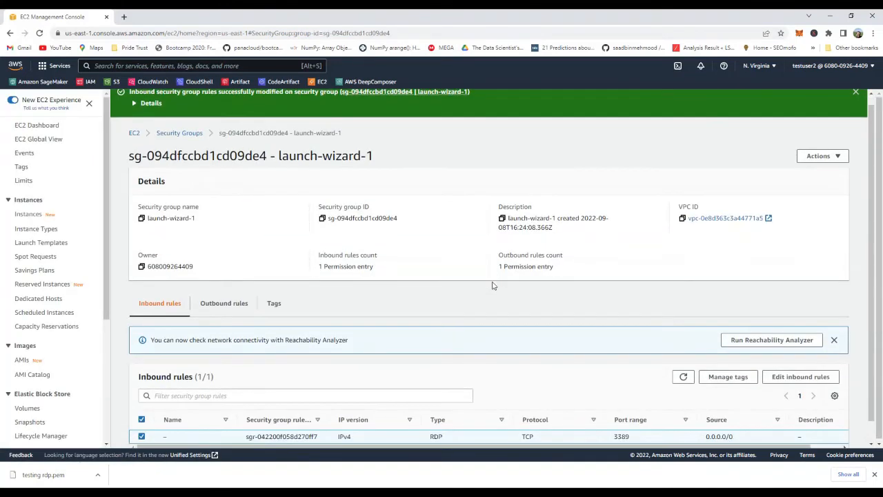
scroll(493, 284, "up", 1)
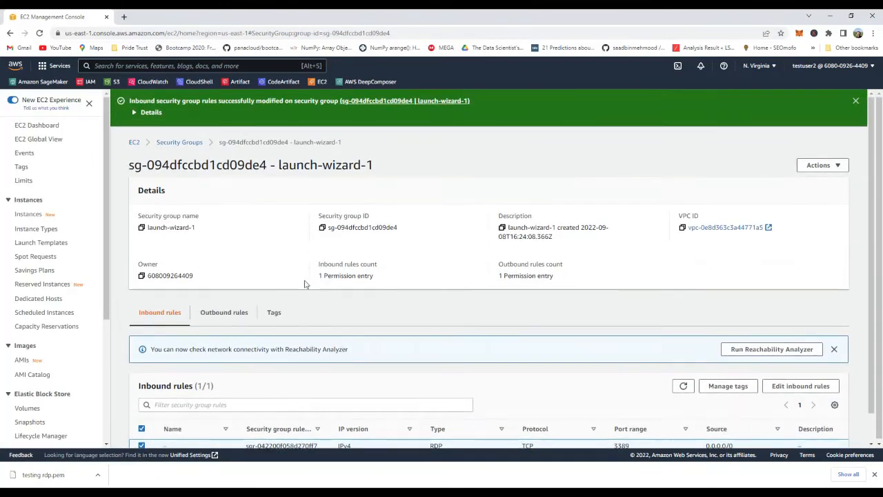
- Return to the EC2 instance list, refresh it and open the summary of My test rdp
left_click(134, 143)
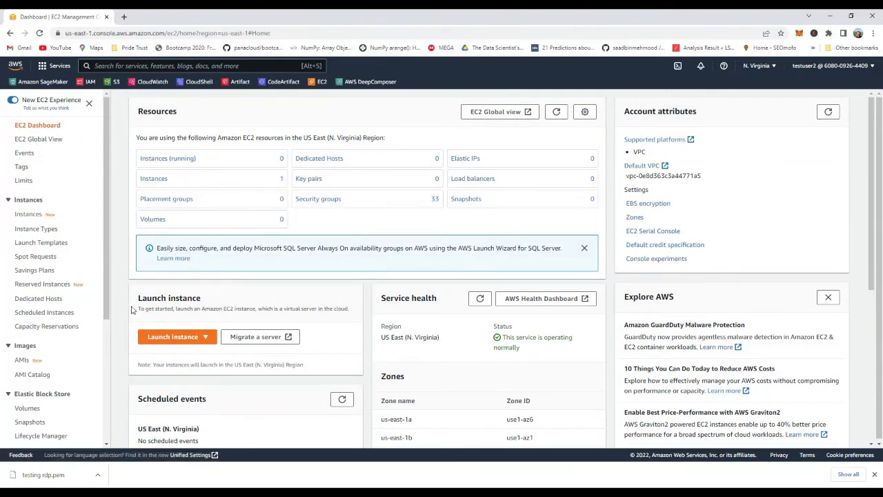
left_click(144, 180)
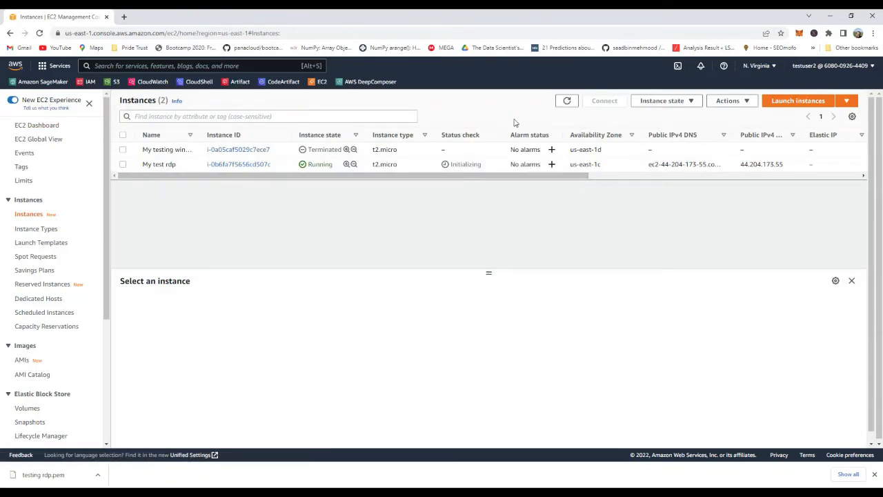
left_click(566, 100)
left_click(238, 166)
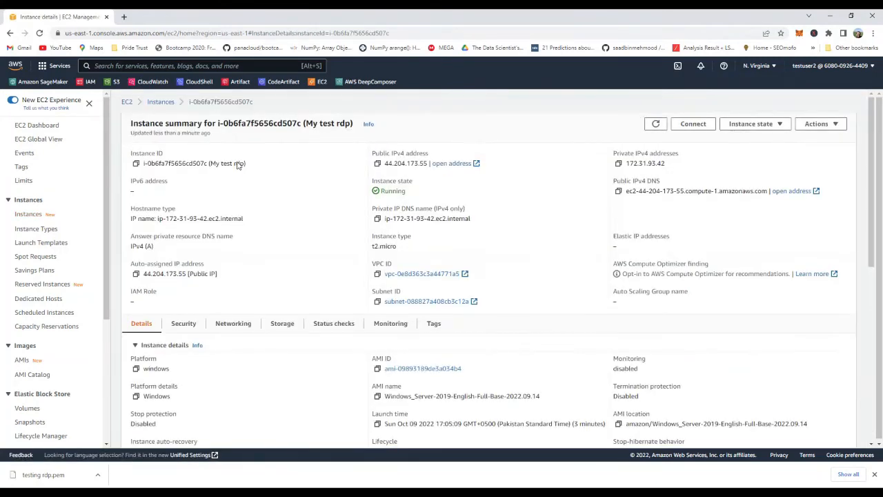
- Check the RDP client connection page for My test rdp, and return to the instance list and refresh it
left_click(692, 124)
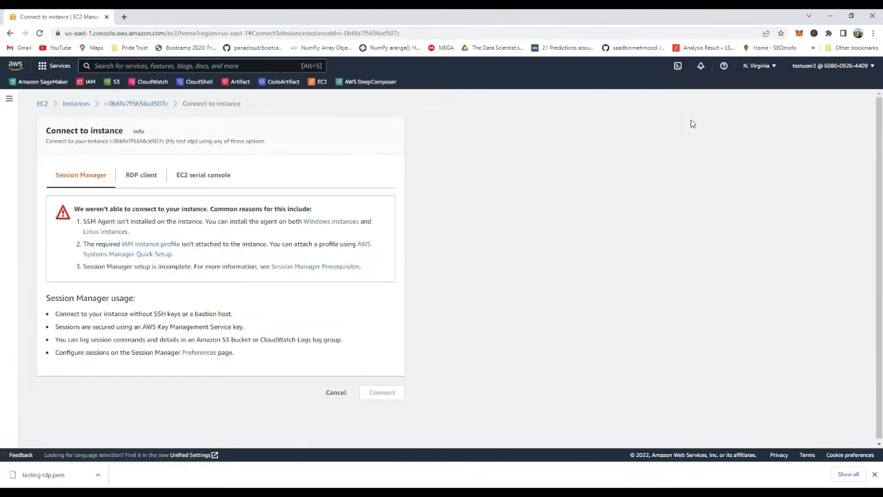
left_click(129, 183)
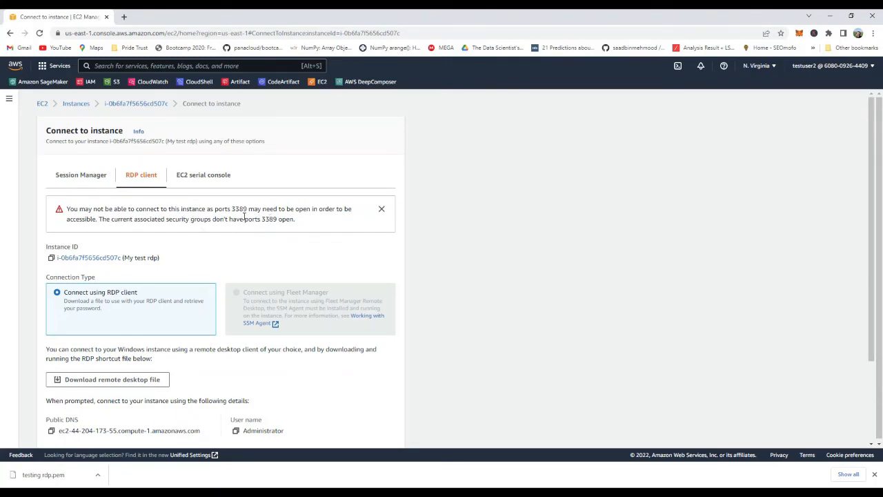
left_click(77, 104)
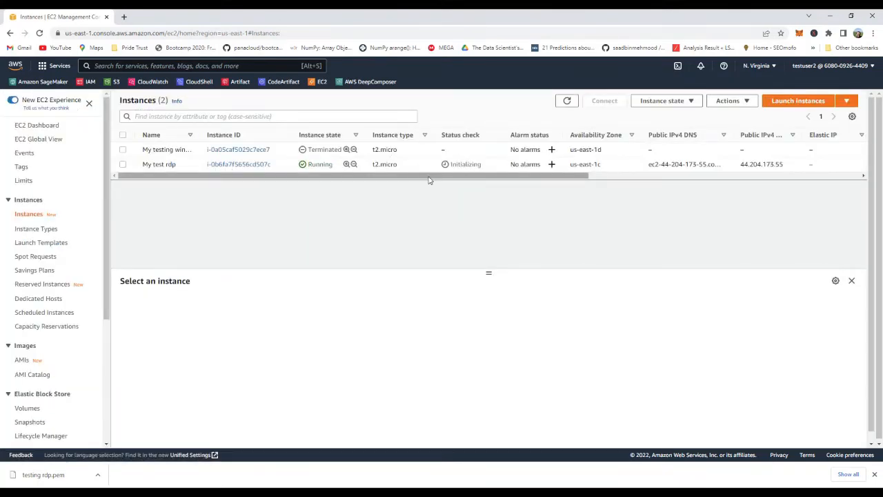
left_click(567, 100)
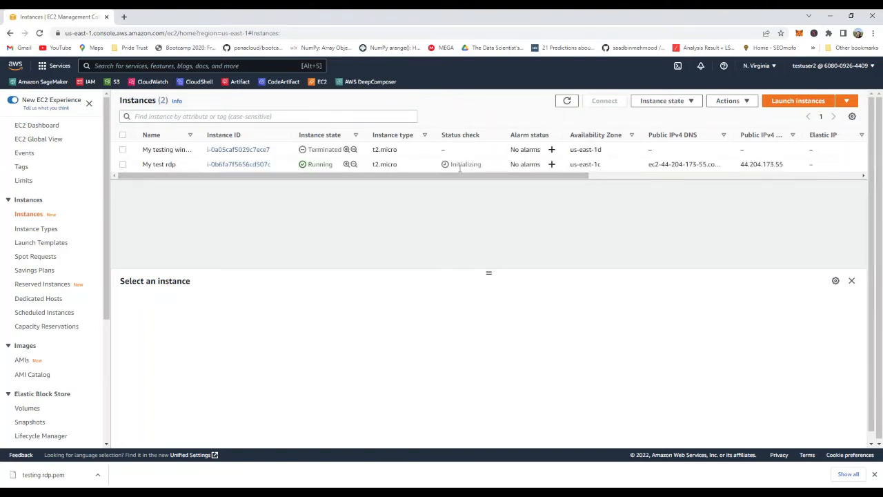
left_click(566, 101)
- Reopen the My test rdp instance and bring up its RDP client connection details
left_click(237, 165)
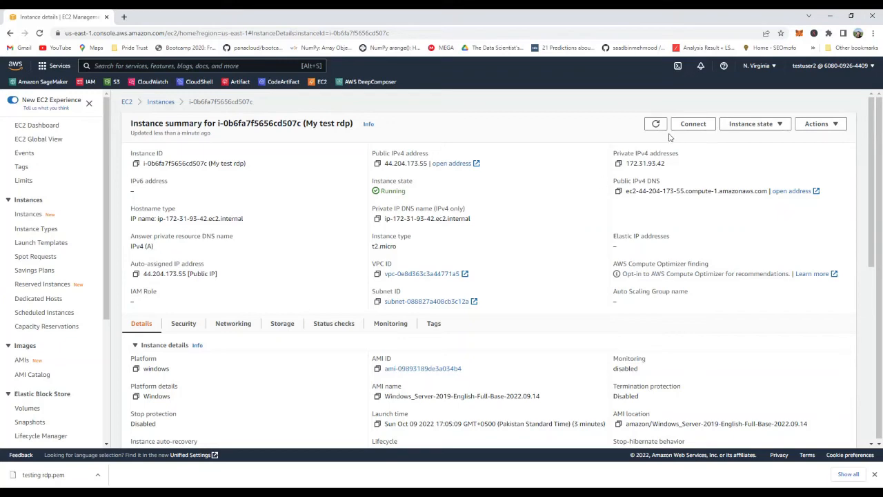
left_click(692, 126)
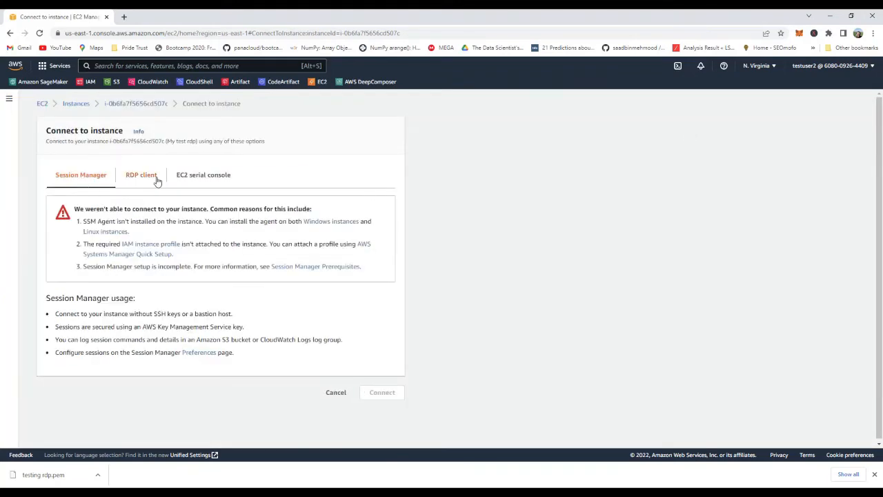
left_click(156, 178)
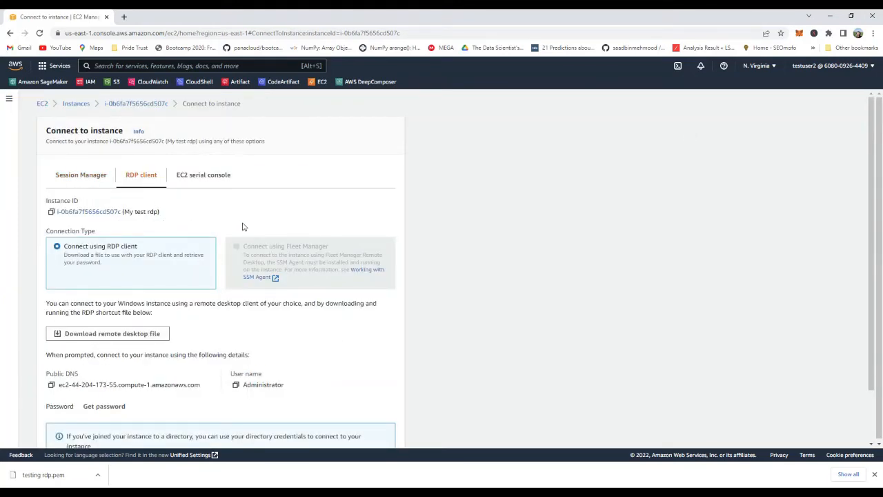
scroll(291, 229, "down", 1)
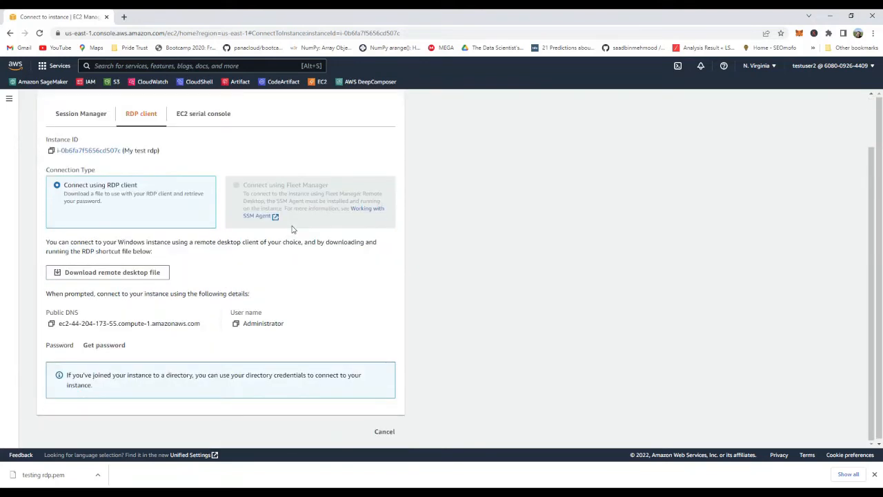
- Decrypt the instance's Windows administrator password using the testing rdp.pem key pair file
left_click(113, 351)
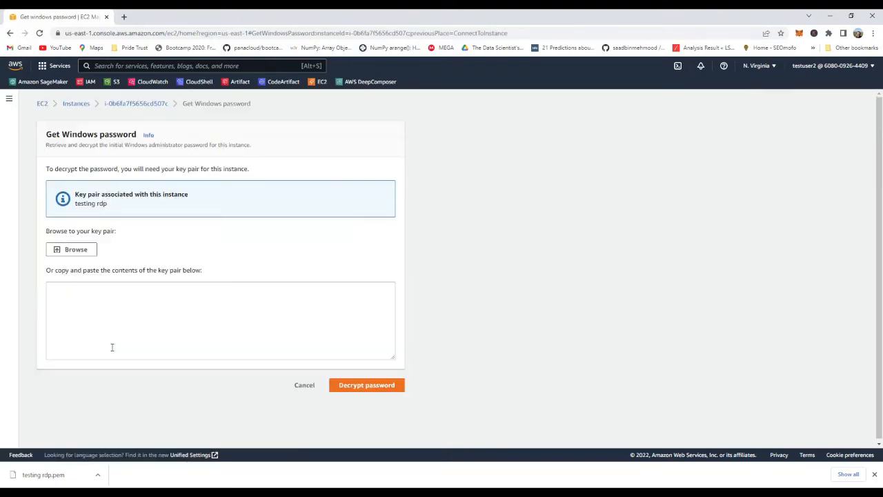
left_click(80, 252)
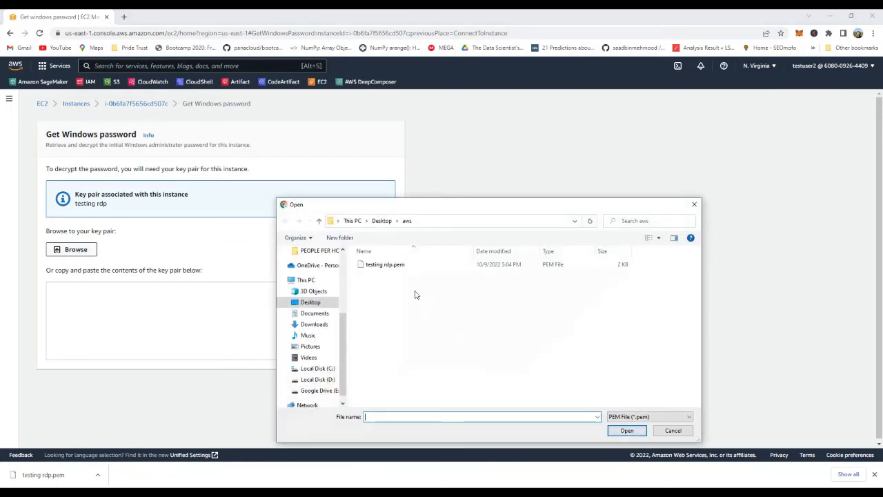
double_click(392, 267)
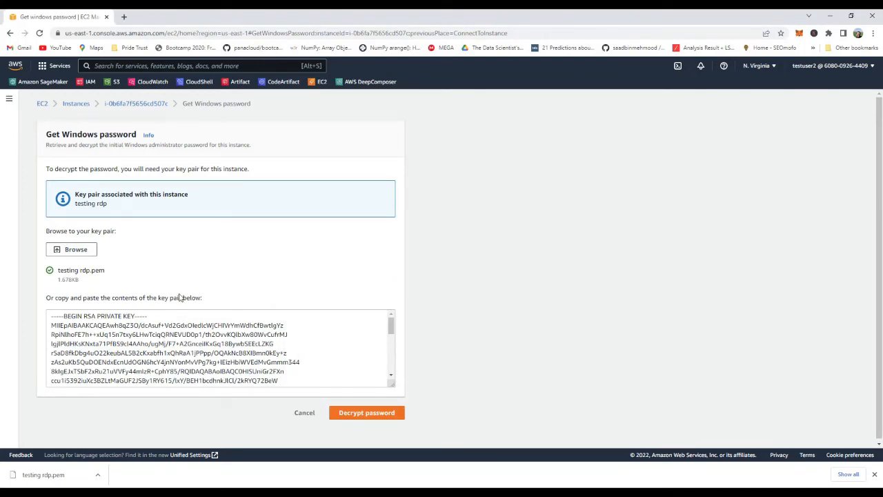
left_click(382, 414)
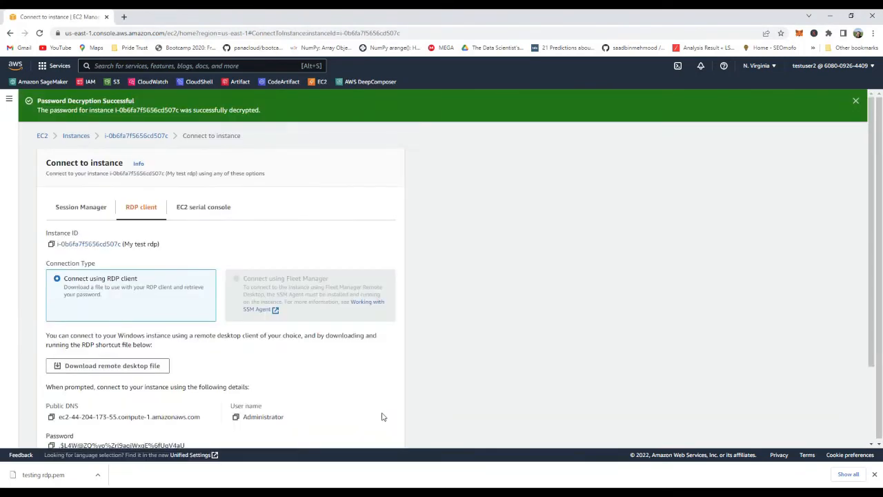
- Copy the decrypted administrator password and save the remote desktop file as My test rdp.rdp in the aws folder
scroll(234, 357, "down", 3)
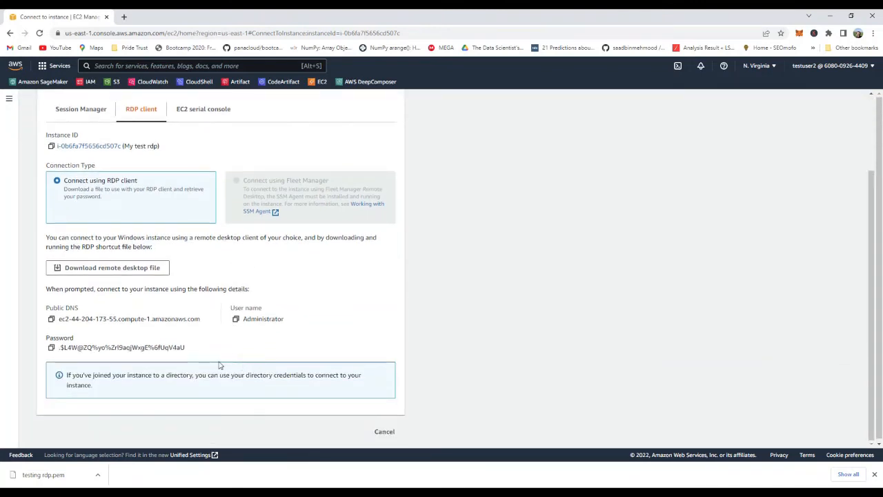
left_click(52, 348)
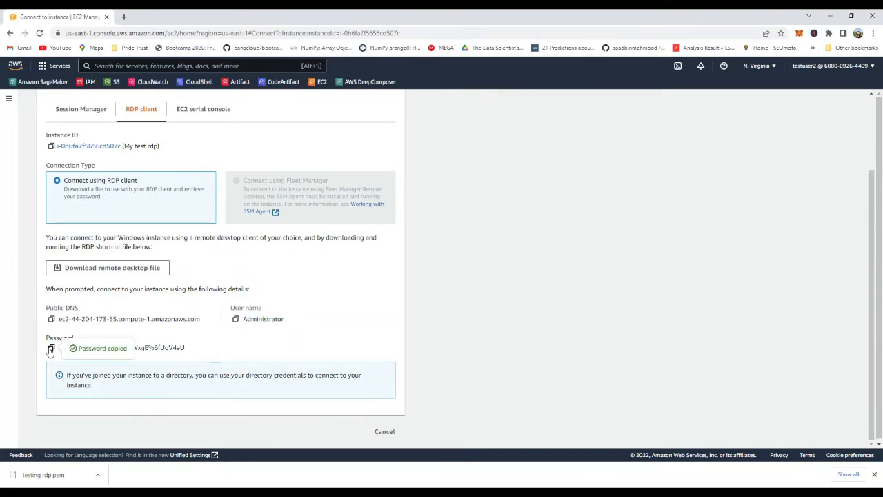
left_click(102, 269)
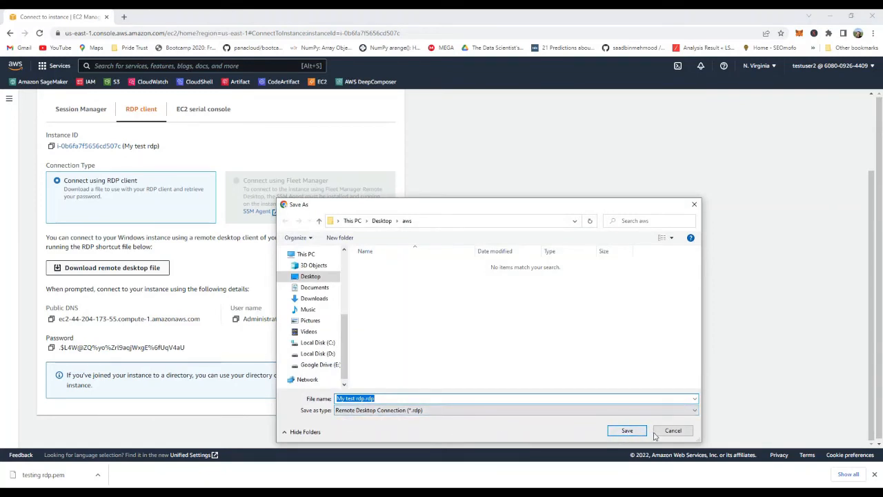
left_click(625, 430)
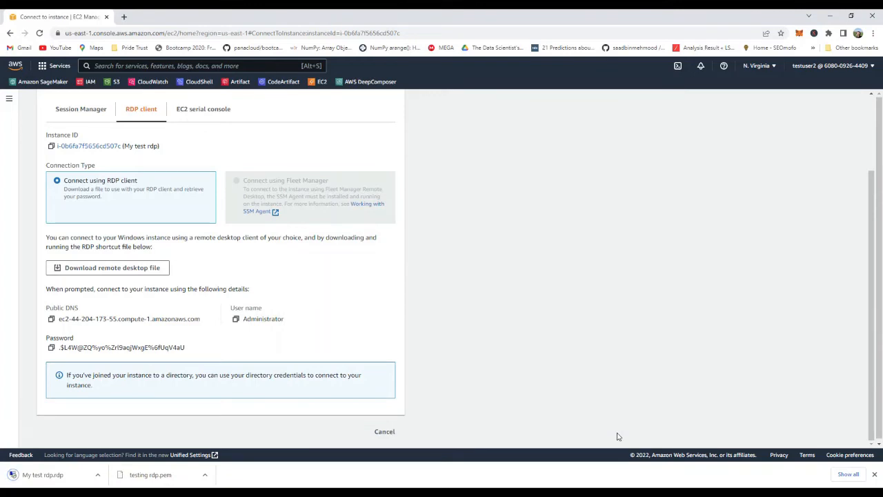
- Open Chrome's download list in a new tab and show My test rdp.rdp in its folder
left_click(125, 19)
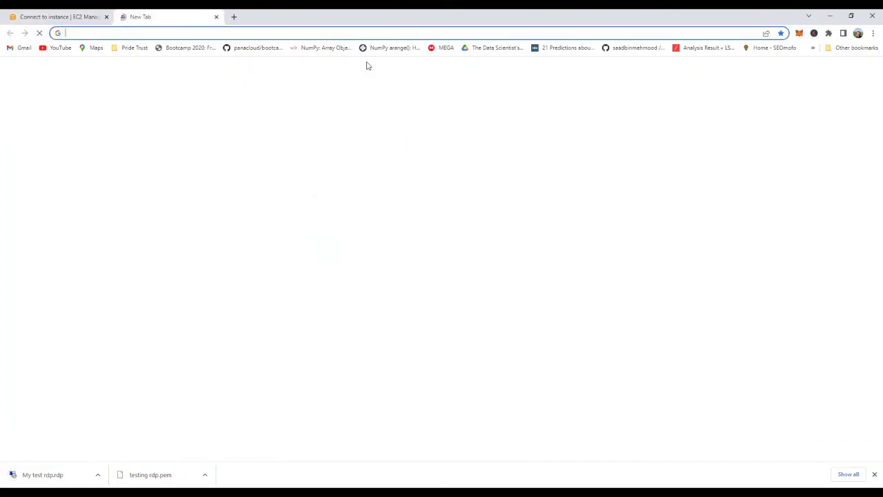
left_click(872, 33)
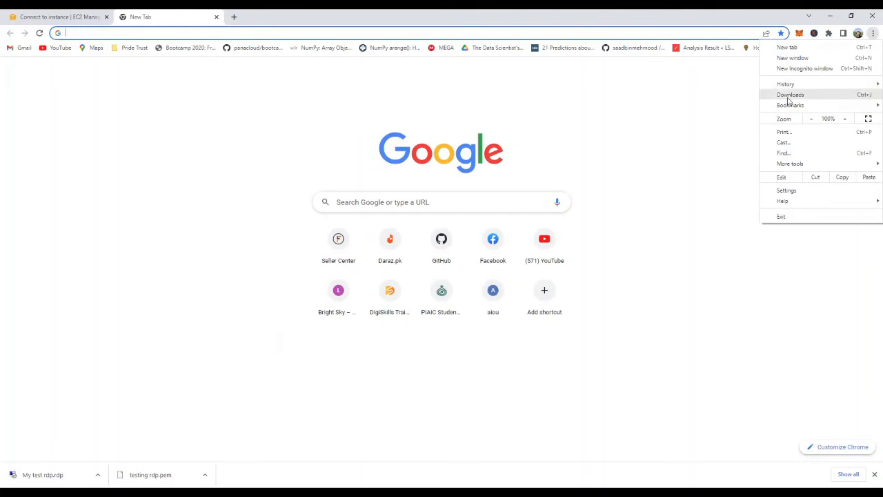
left_click(788, 95)
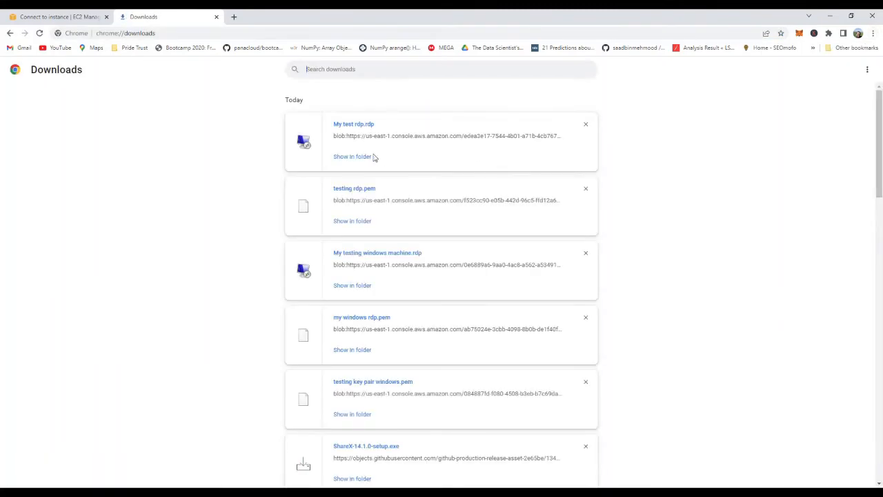
left_click(366, 157)
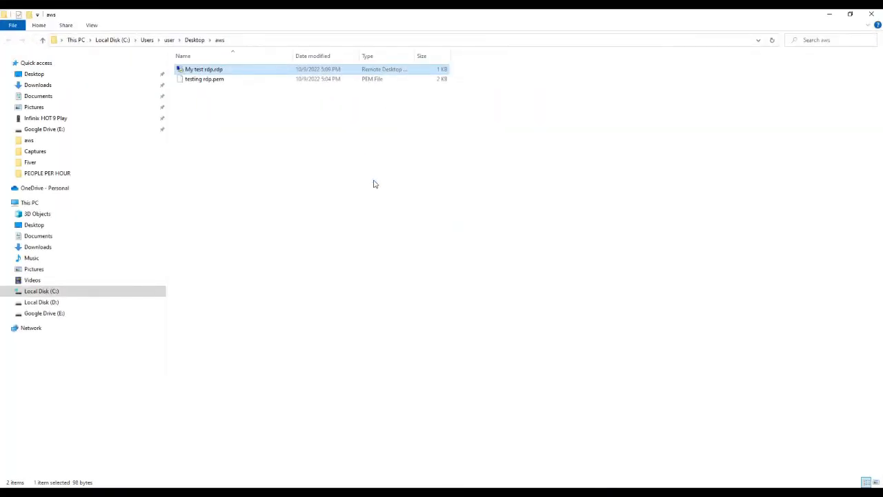
- Launch My test rdp.rdp and connect as Administrator with the copied account password, accepting the publisher and certificate warnings
double_click(203, 71)
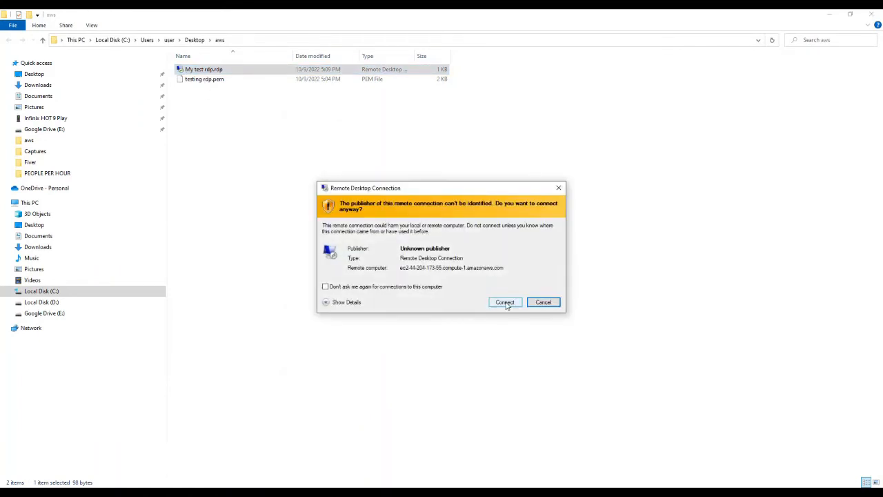
left_click(505, 303)
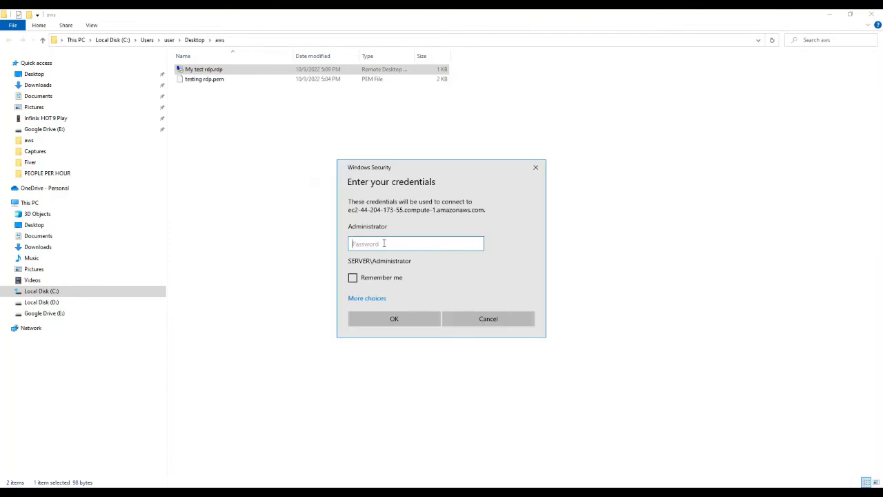
right_click(383, 244)
left_click(420, 255)
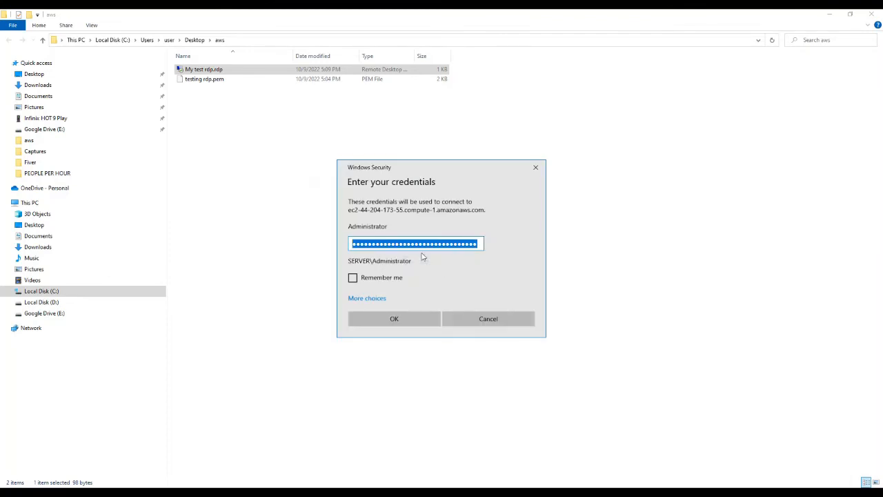
left_click(418, 320)
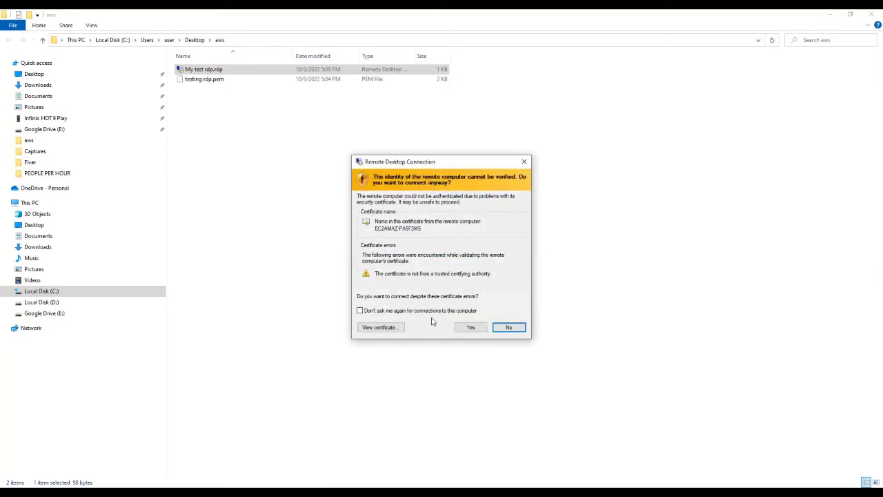
left_click(463, 328)
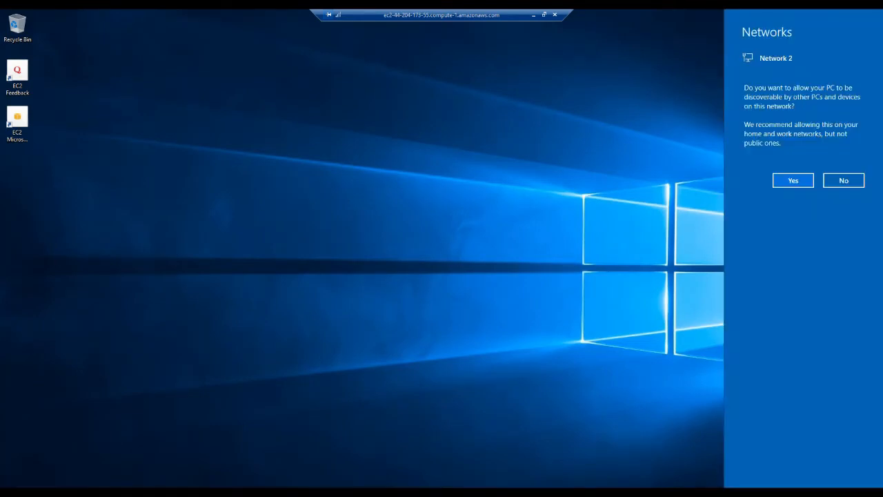
- Allow the remote PC to be discoverable on Network 2, and disconnect the remote session
left_click(802, 180)
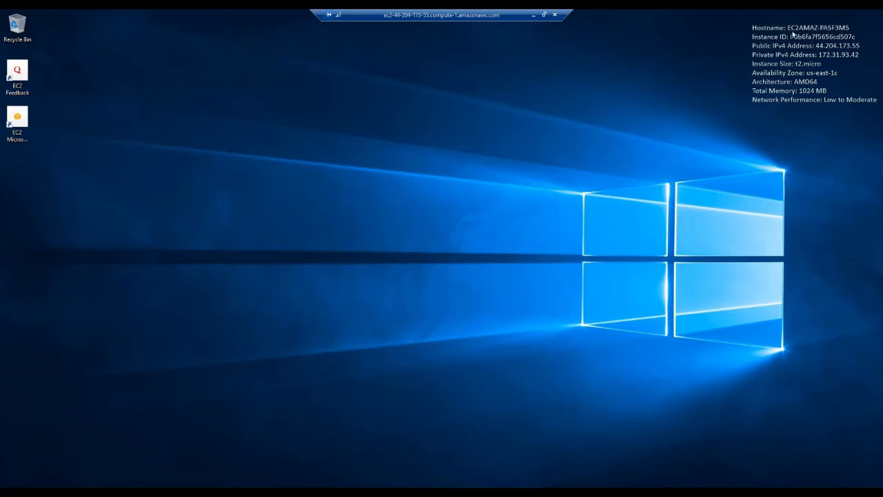
left_click(556, 16)
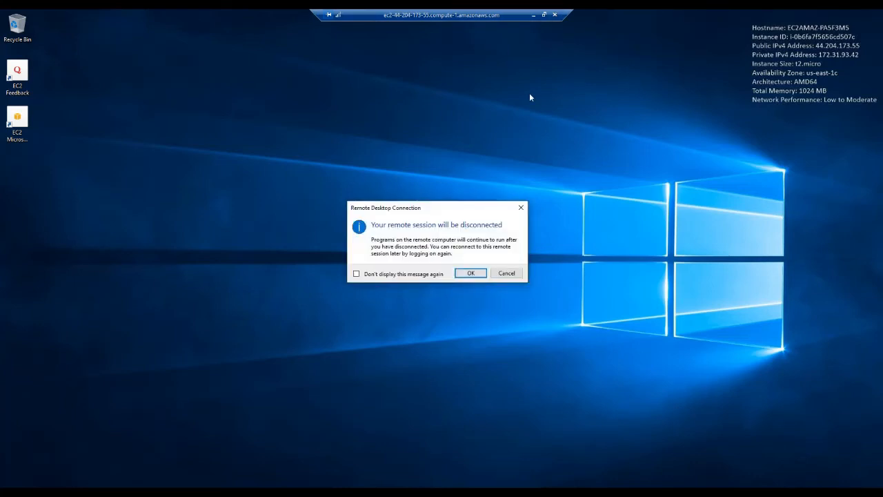
left_click(471, 274)
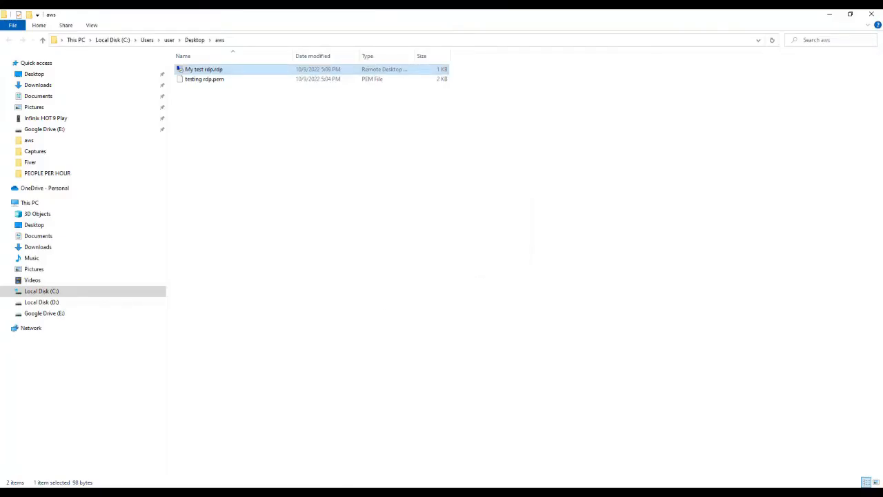
- Open Remote Desktop Connection and bring it up over the instance's RDP client details in Chrome
left_click(441, 493)
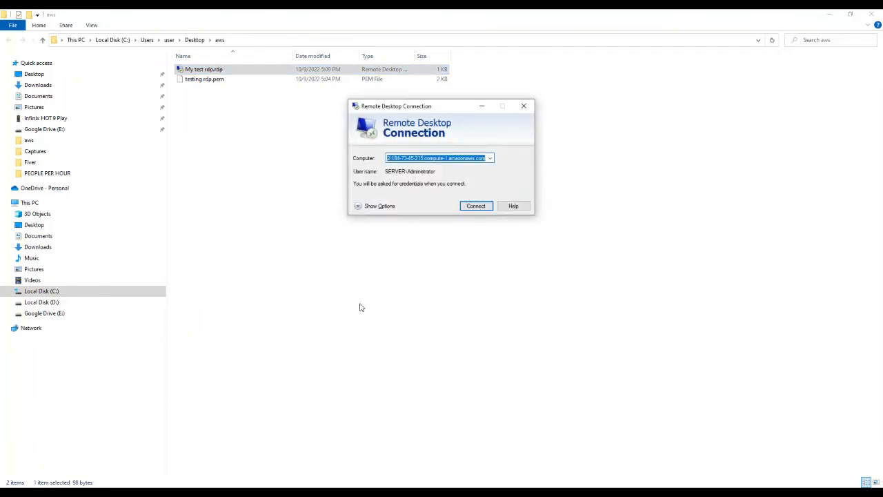
left_click(303, 492)
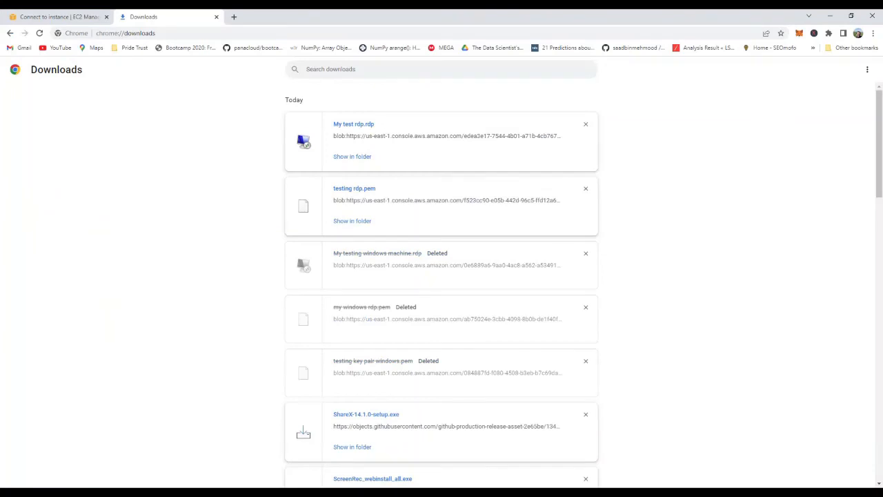
left_click(100, 11)
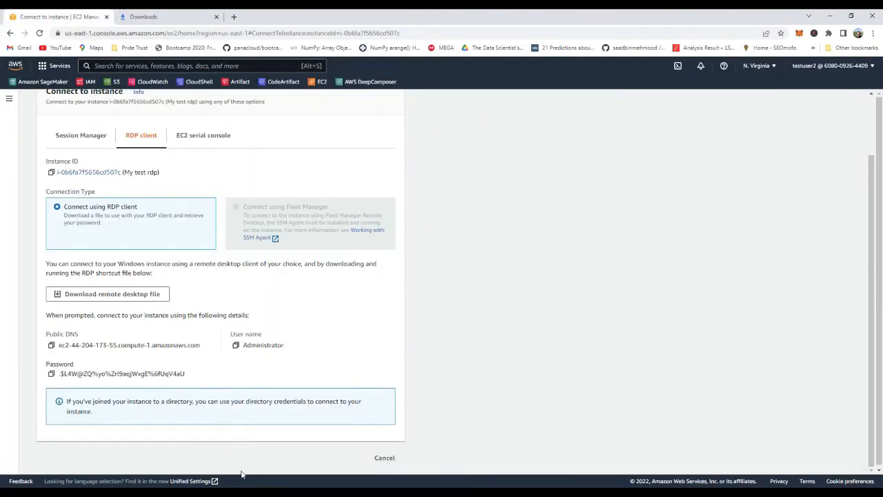
left_click(351, 491)
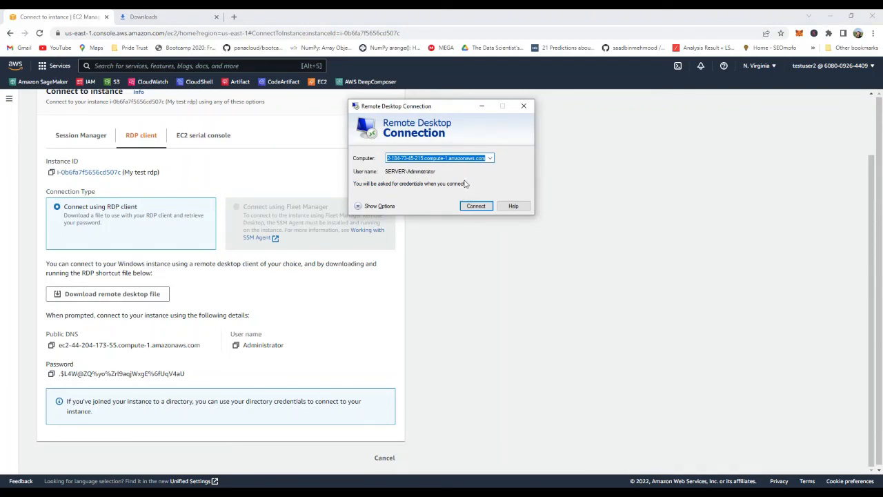
- Replace the computer address with the instance's copied public DNS, ec2-44-204-173-55.compute-1.amazonaws.com, and start the connection
key("BackSpace")
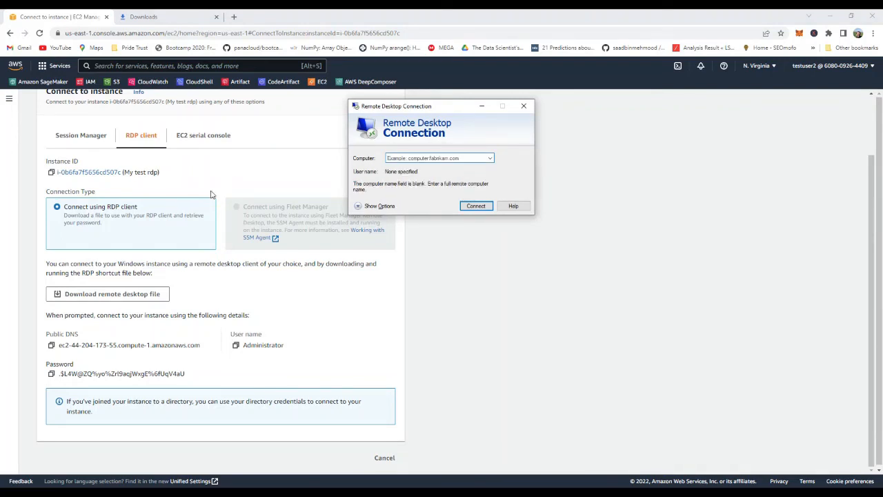
left_click(51, 345)
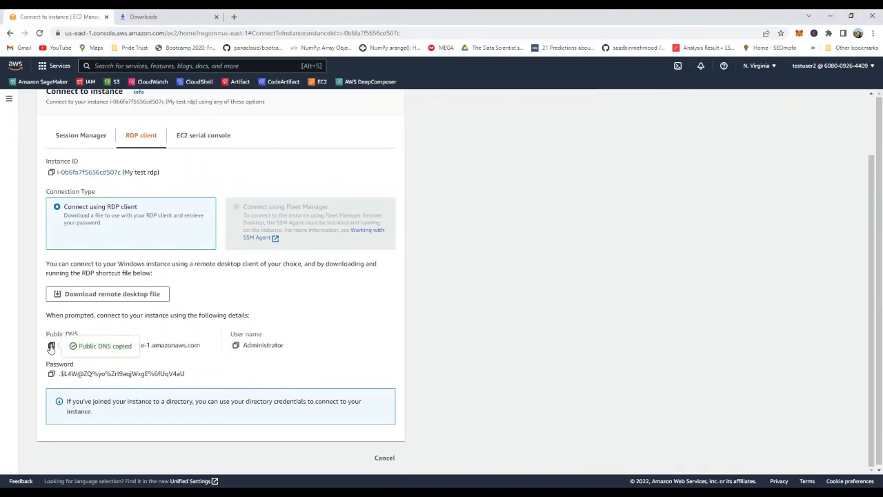
left_click(353, 485)
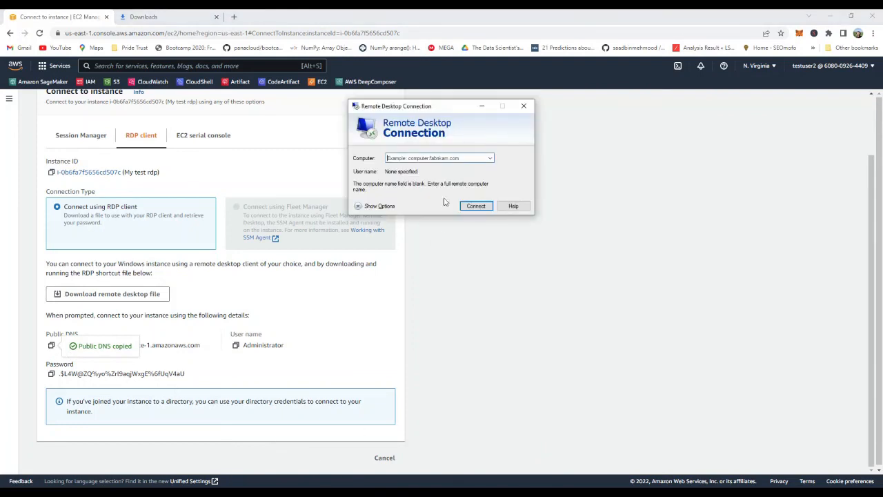
right_click(442, 161)
left_click(459, 200)
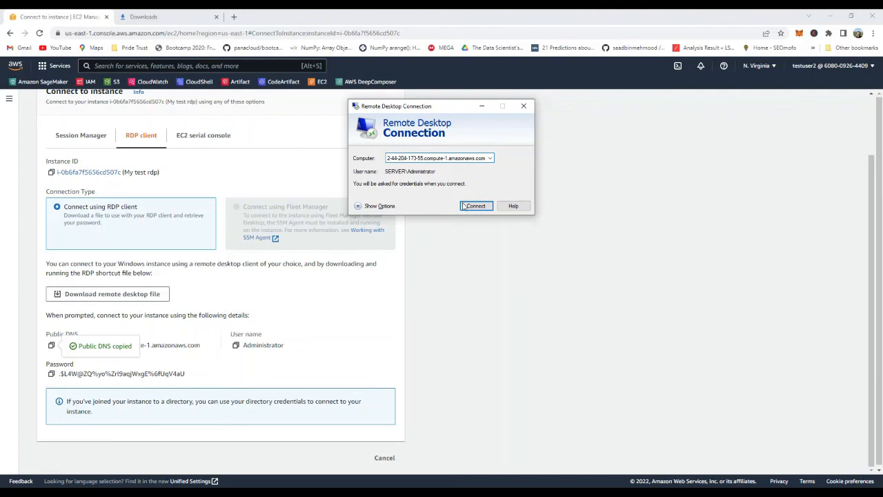
left_click(481, 207)
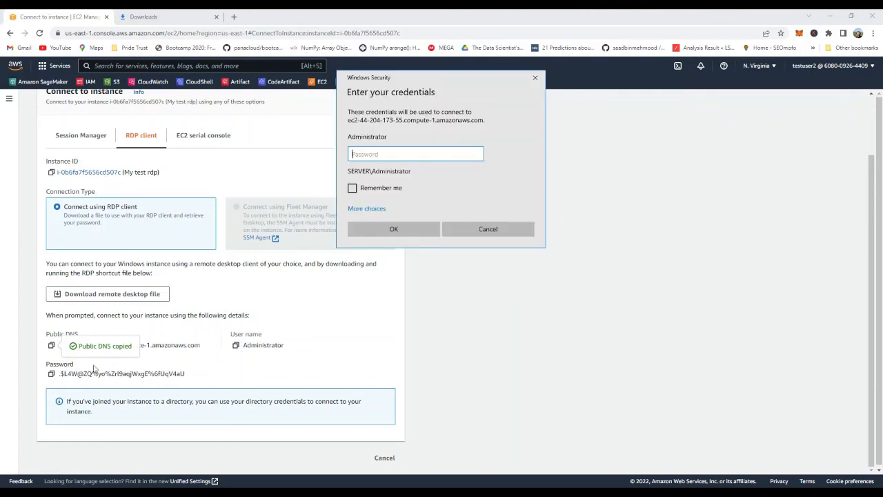
- Copy the administrator password from the EC2 page, paste it as the connection password, and accept the certificate warning
left_click(52, 374)
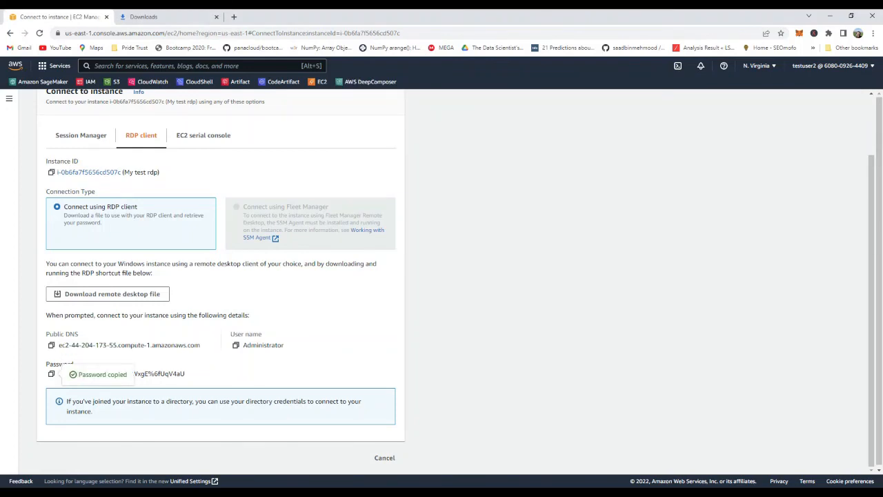
key("alt+Tab")
right_click(391, 156)
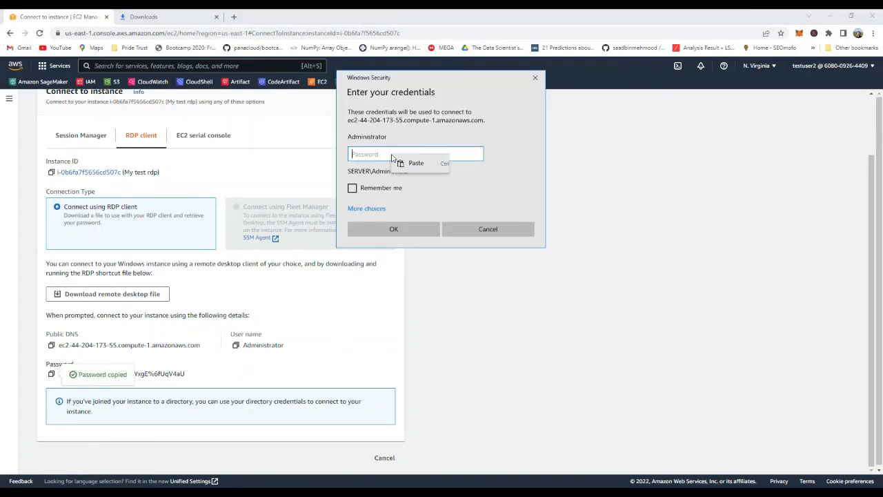
left_click(405, 163)
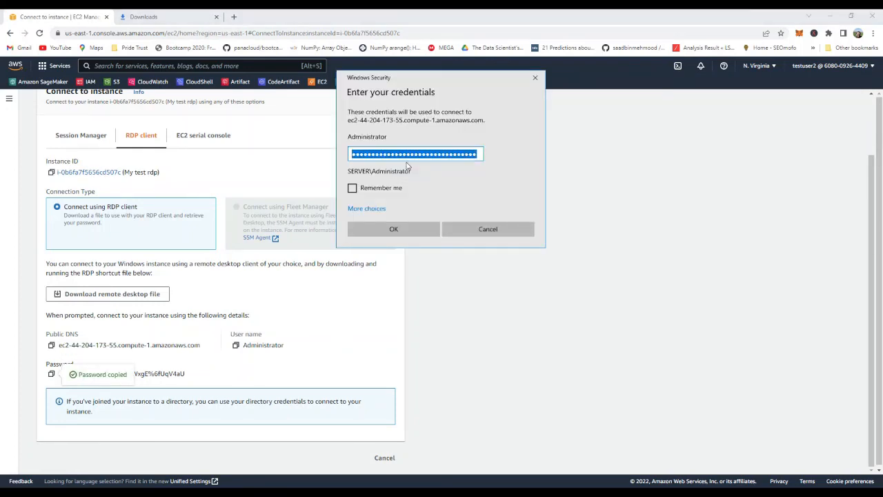
left_click(397, 228)
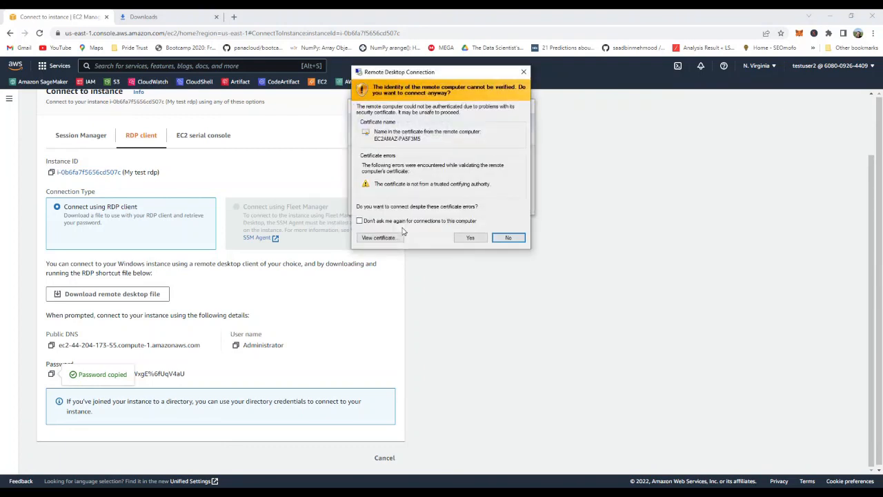
left_click(470, 237)
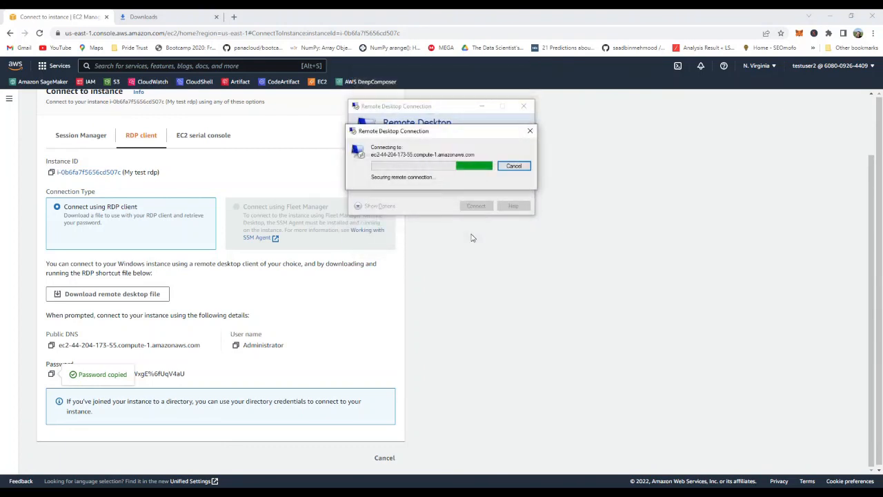